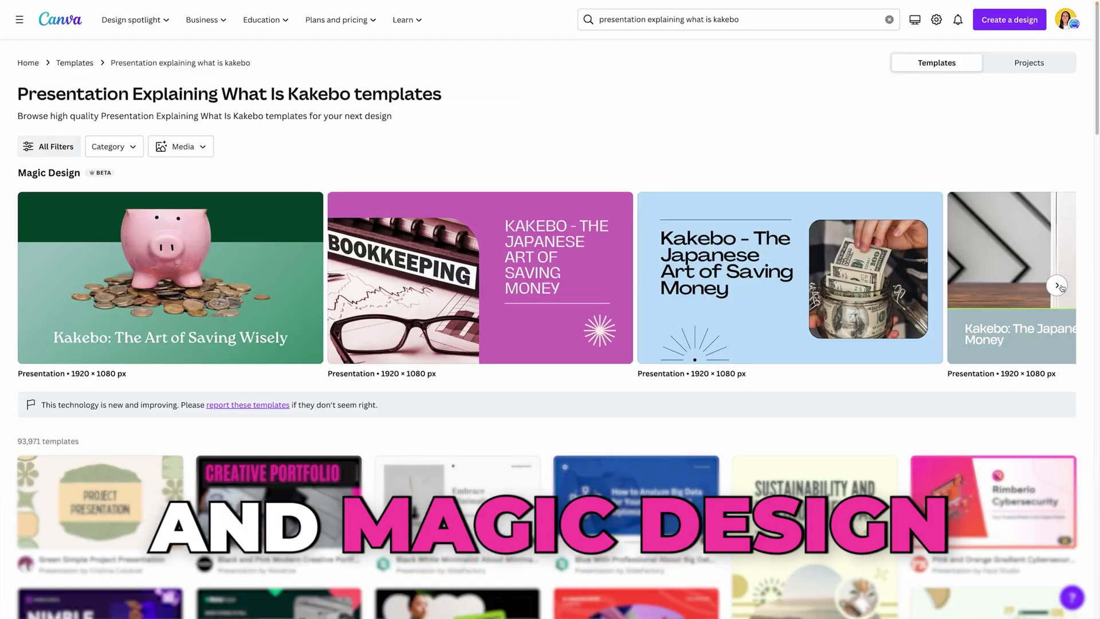
Browse the Magic Design results and preview the slides of the light-blue "Kakebo - The Art of Saving Money" template
left_click(1057, 285)
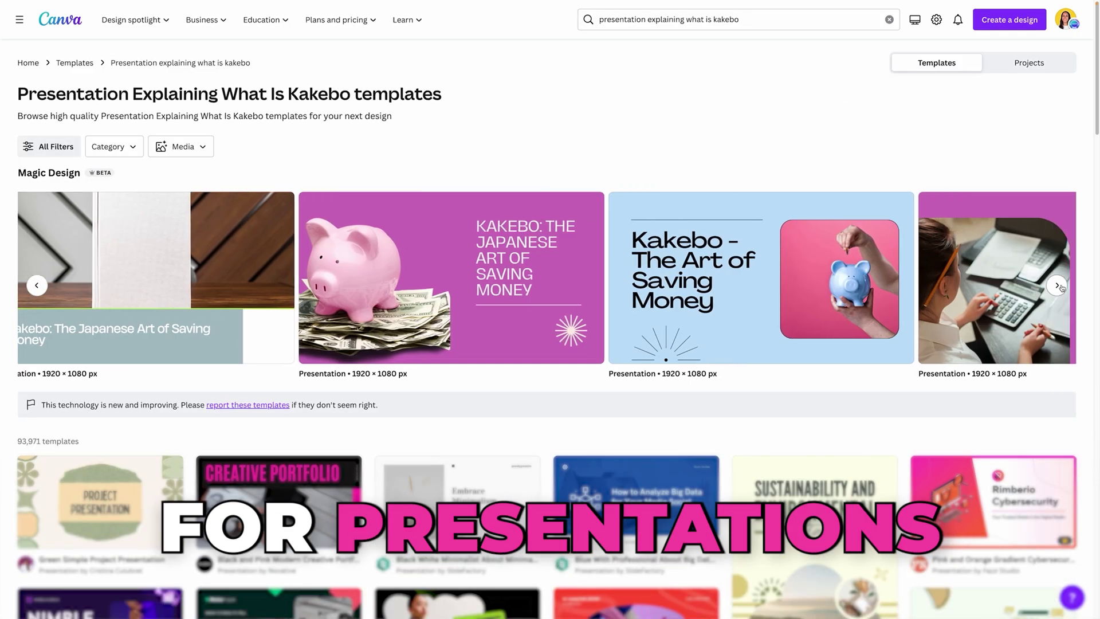
left_click(622, 242)
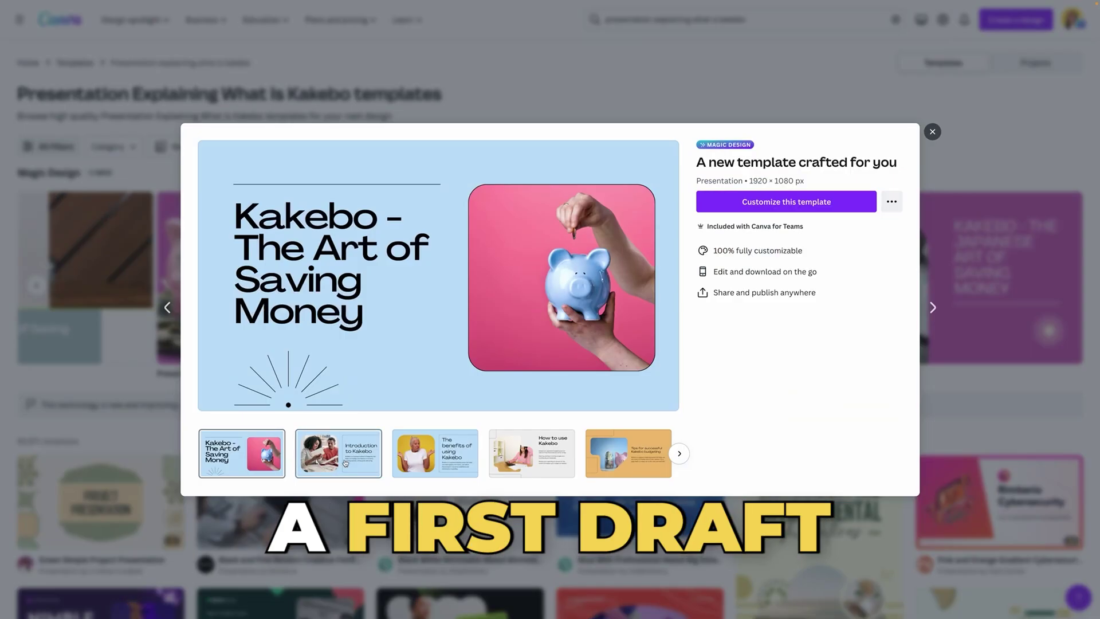
left_click(343, 467)
left_click(440, 465)
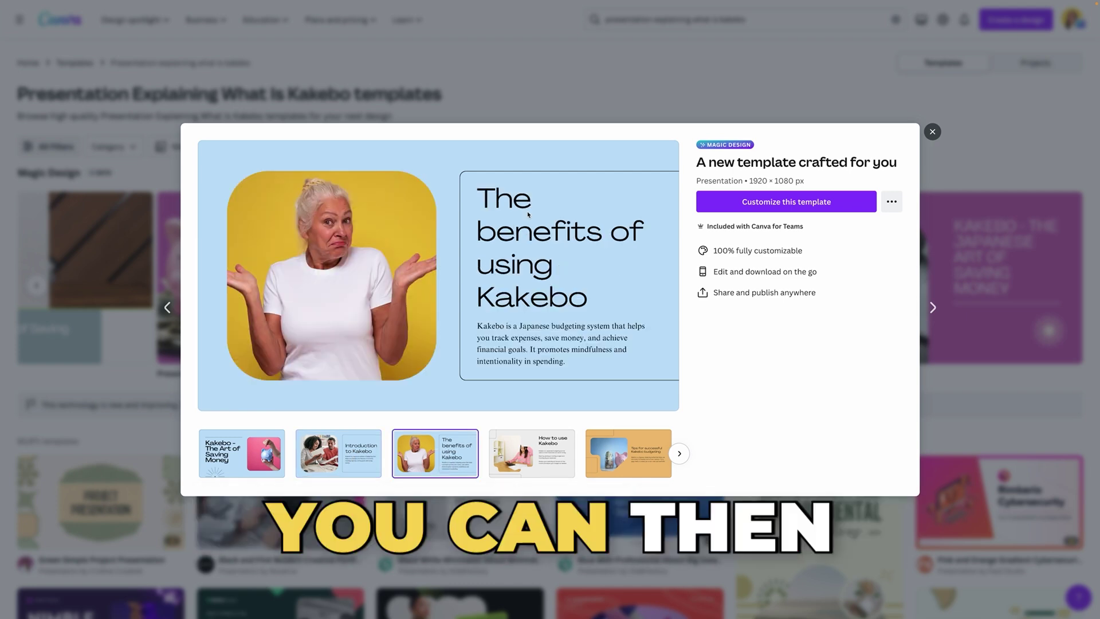
left_click(537, 444)
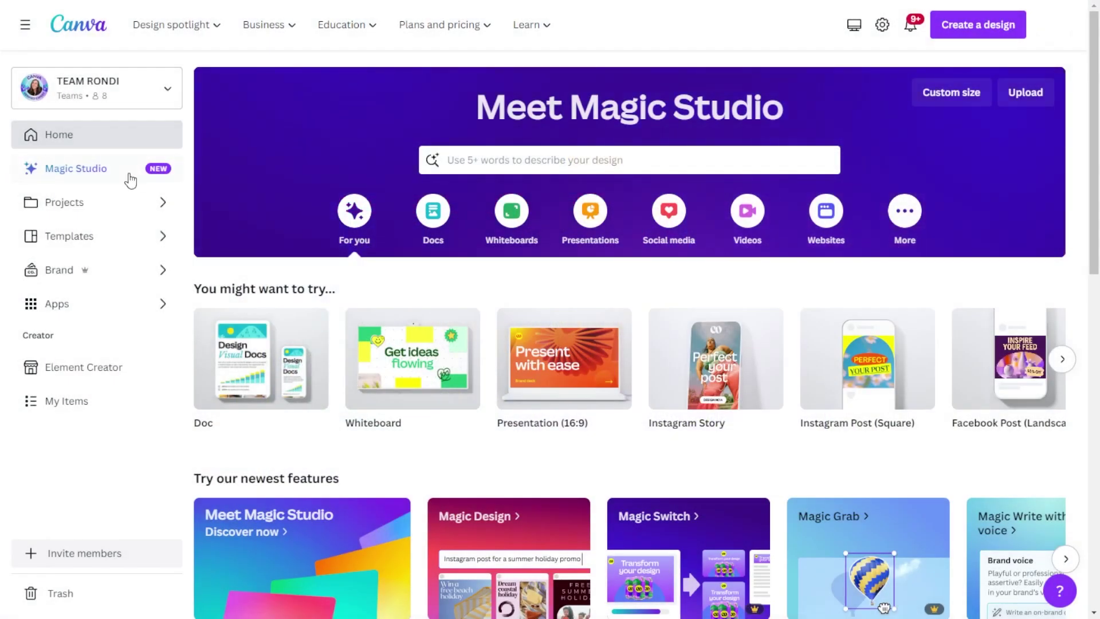
Open the Magic Studio page and look through its features
left_click(63, 172)
left_click_drag(1095, 83, 1094, 216)
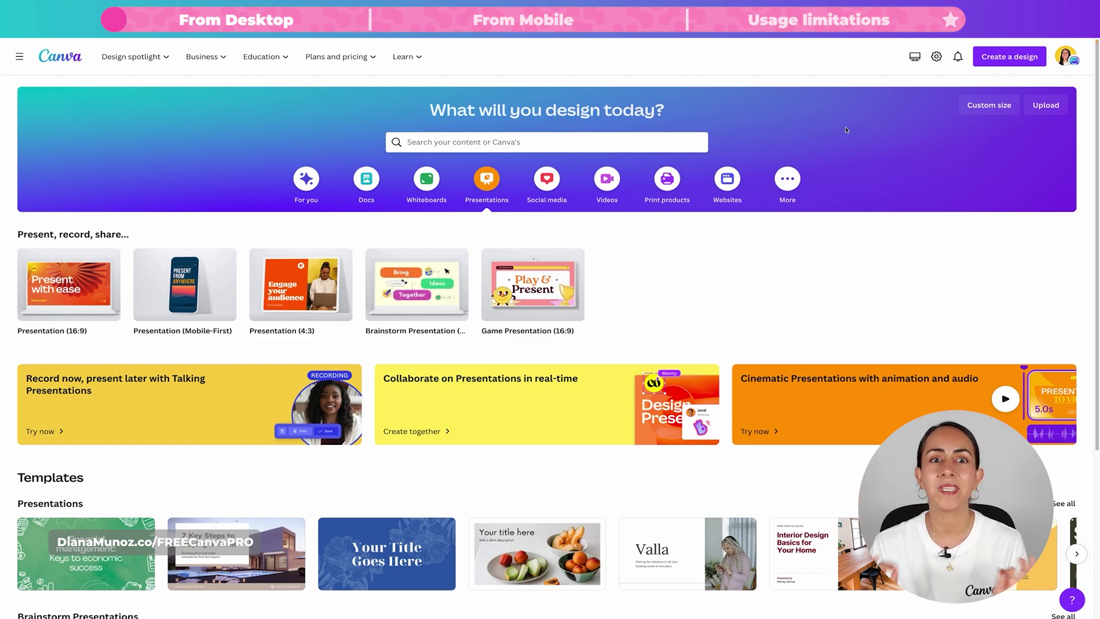
Search the templates for "presentation explaining what is kakebo"
left_click(606, 144)
type("presentation explaining what is kakebo")
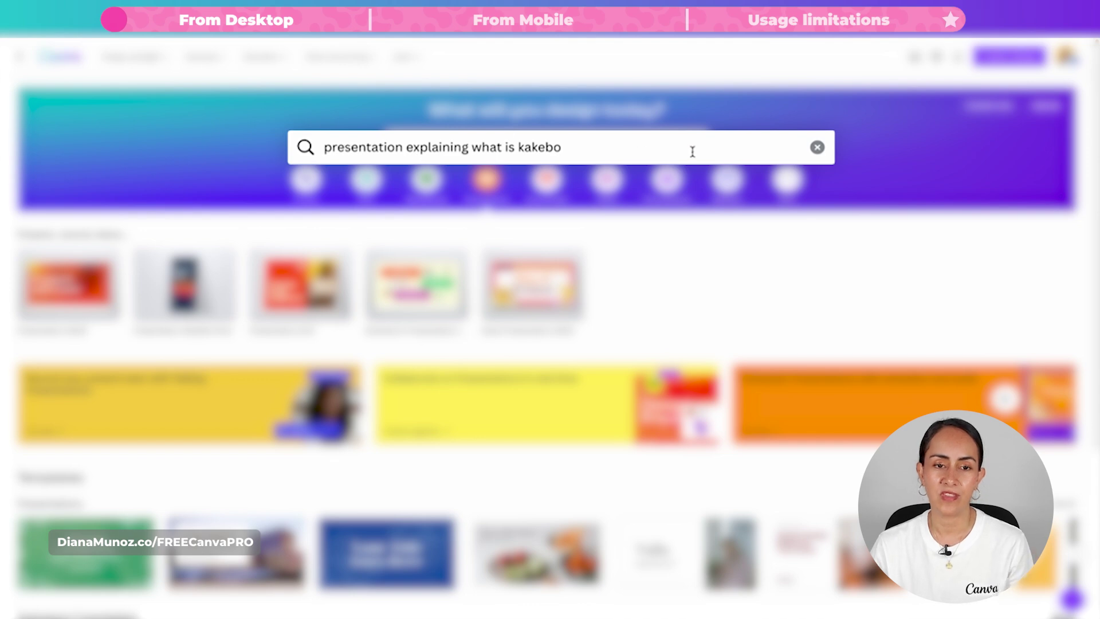
left_click(664, 148)
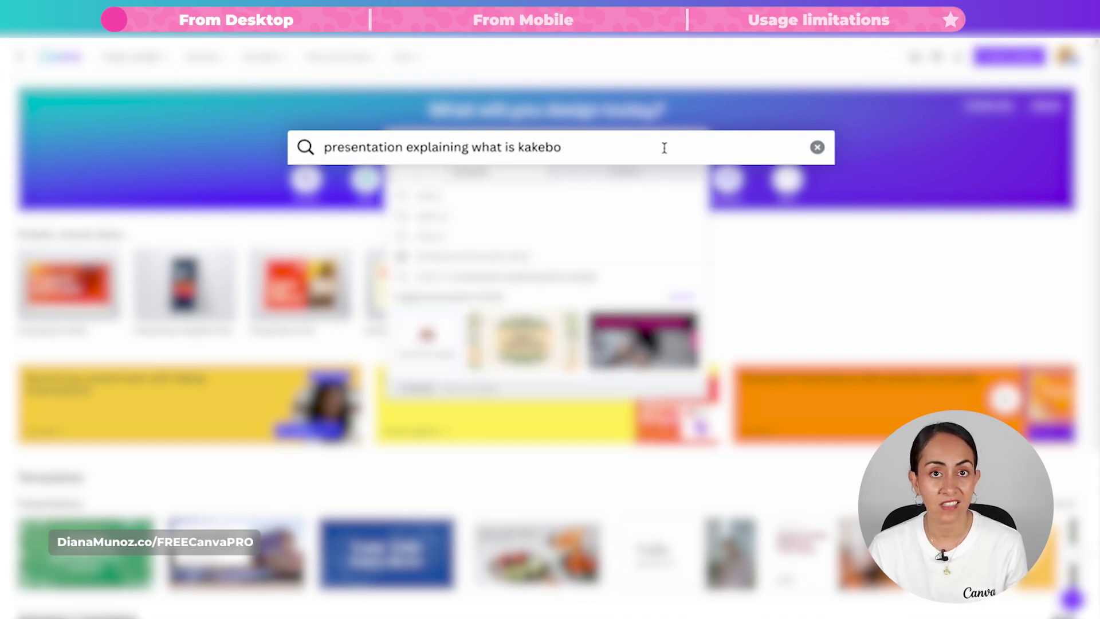
key("Return")
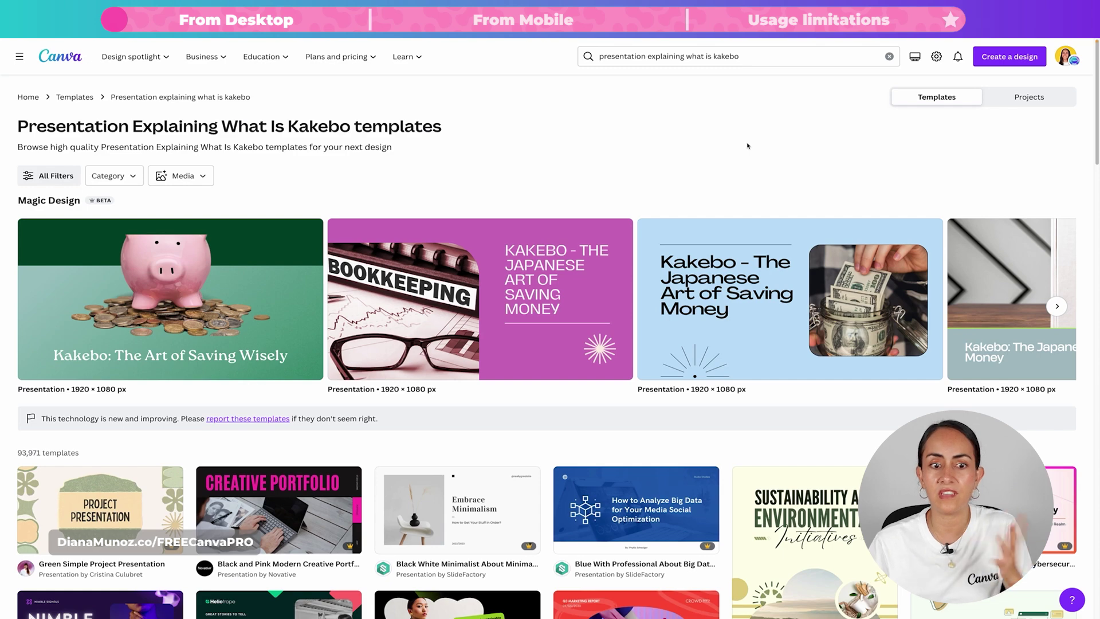
Browse the Magic Design results and open the preview of the light-blue "Kakebo - The Art of Saving Money" presentation
mouse_move(867, 288)
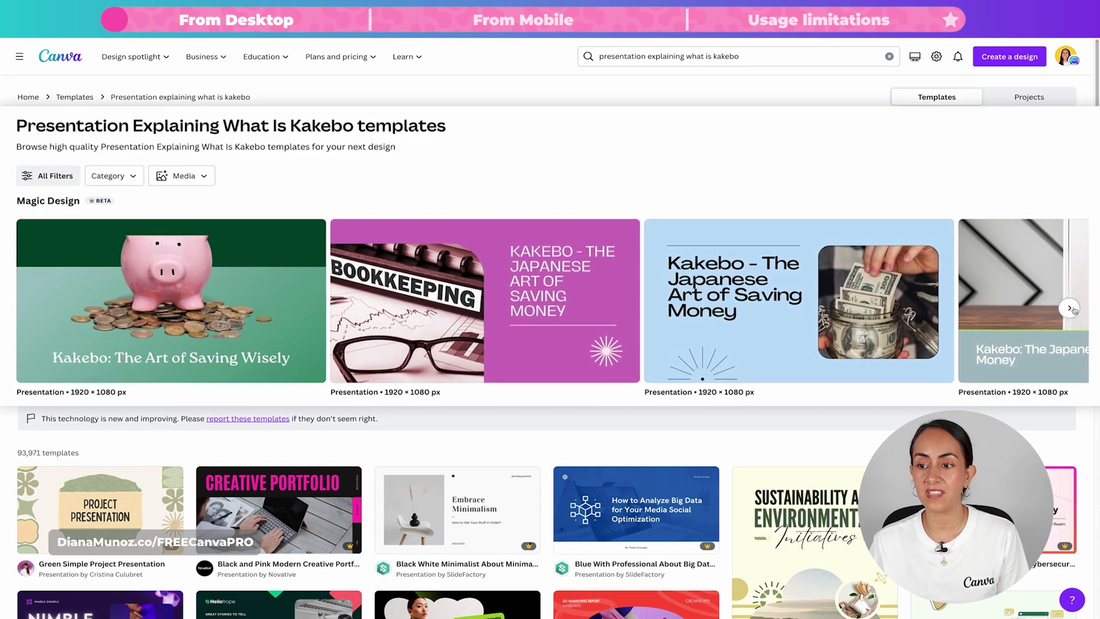
left_click(1075, 308)
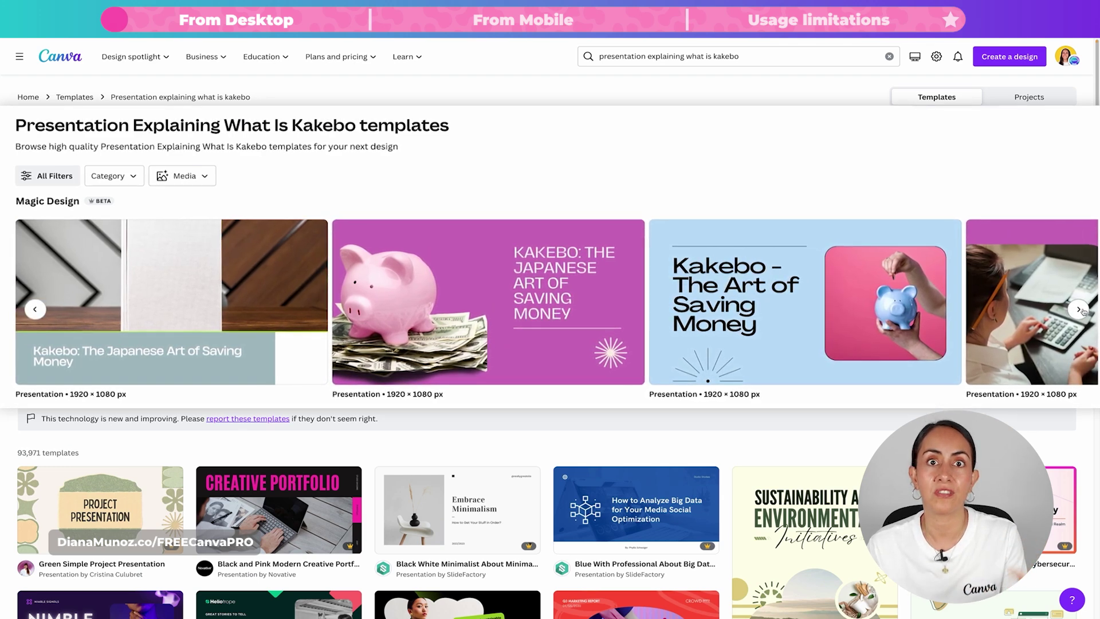
left_click(1075, 309)
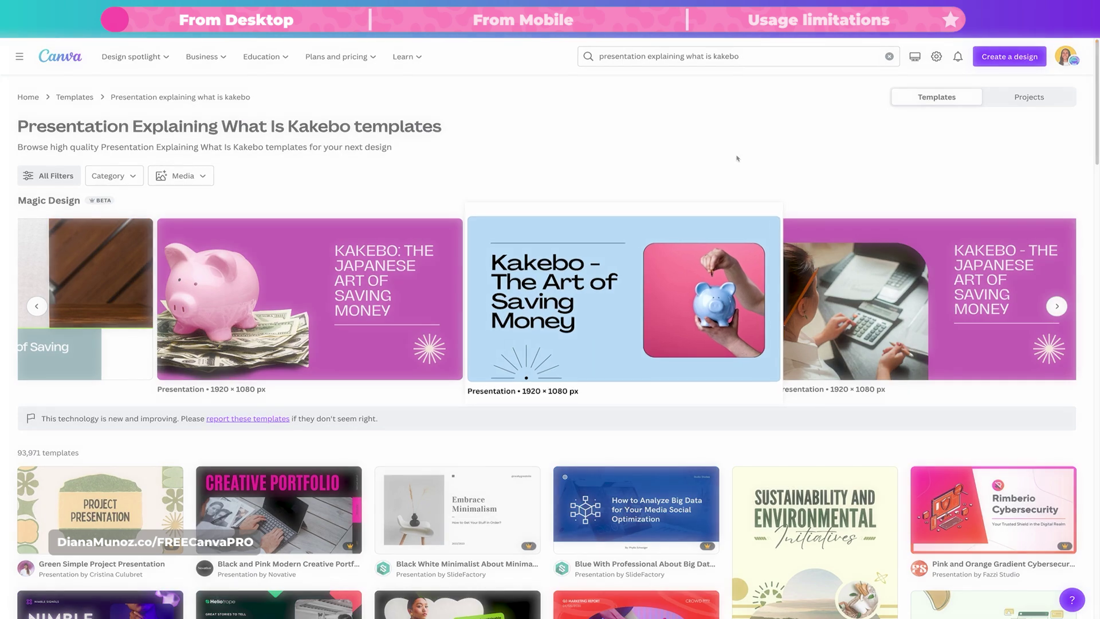
mouse_move(647, 264)
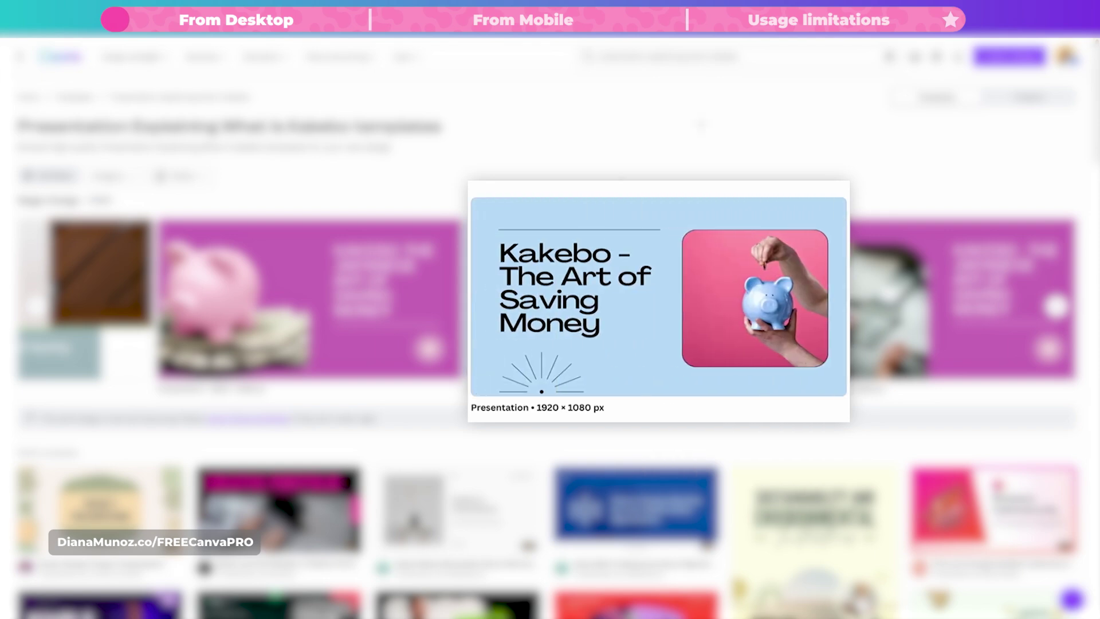
left_click(648, 264)
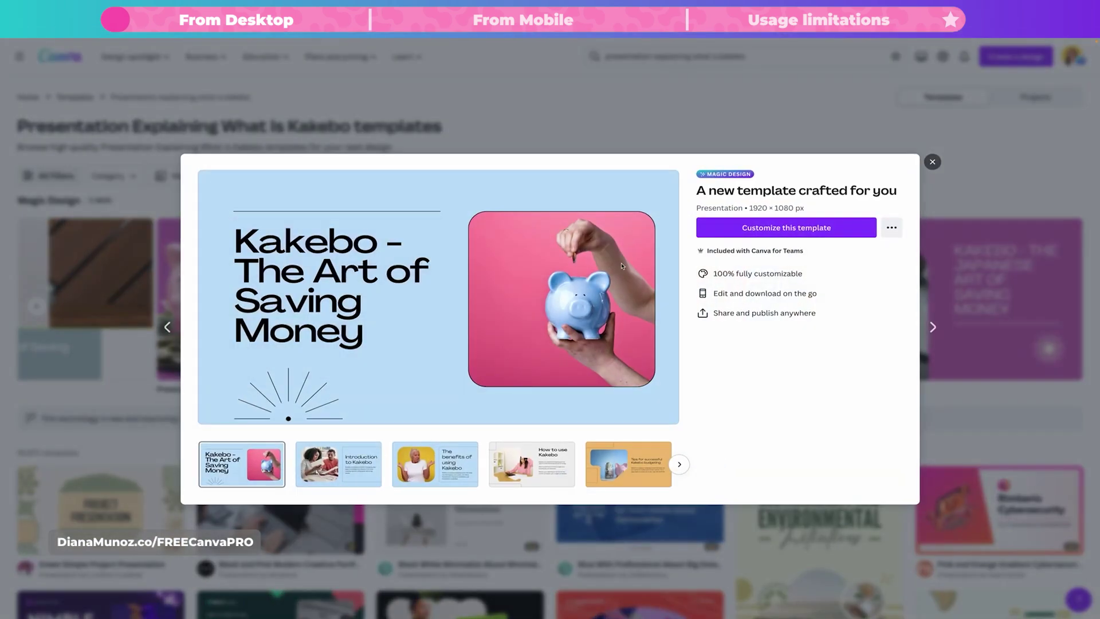
Examine the previewed presentation's slides, from "Introduction to Kakebo" through "Additional resources for learning Kakebo" to the closing thank-you slide
left_click(346, 474)
left_click(405, 460)
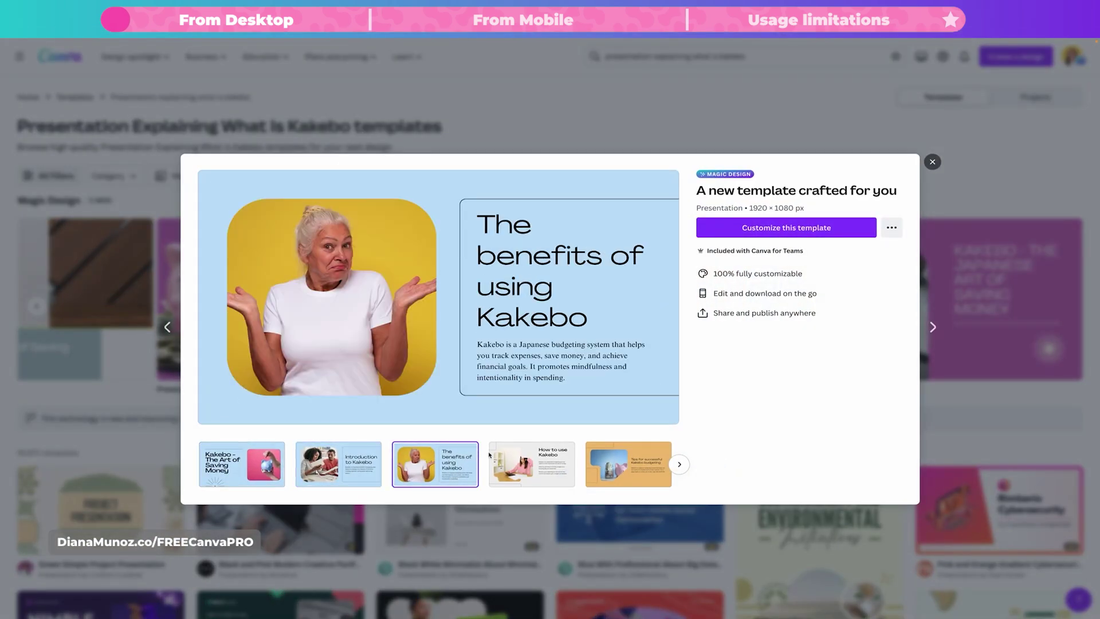
left_click(356, 469)
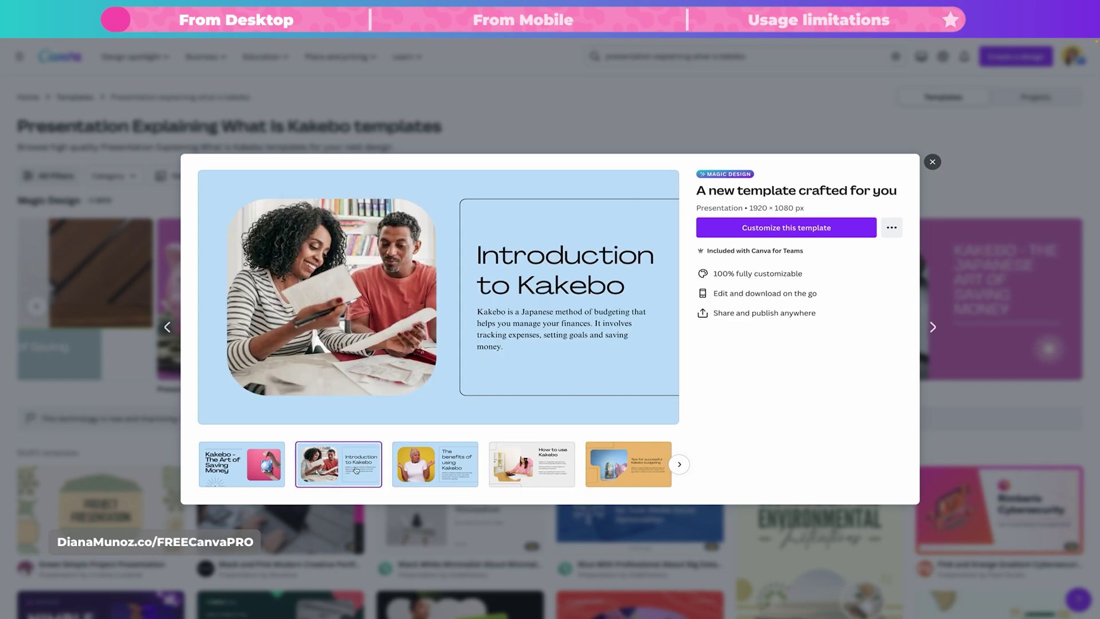
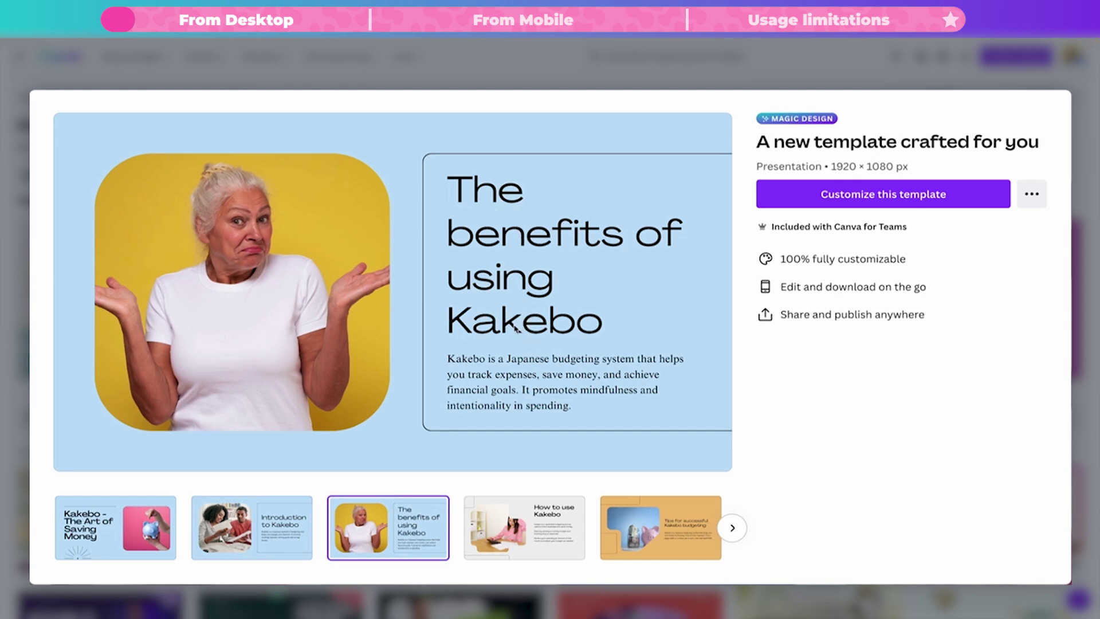
left_click(522, 520)
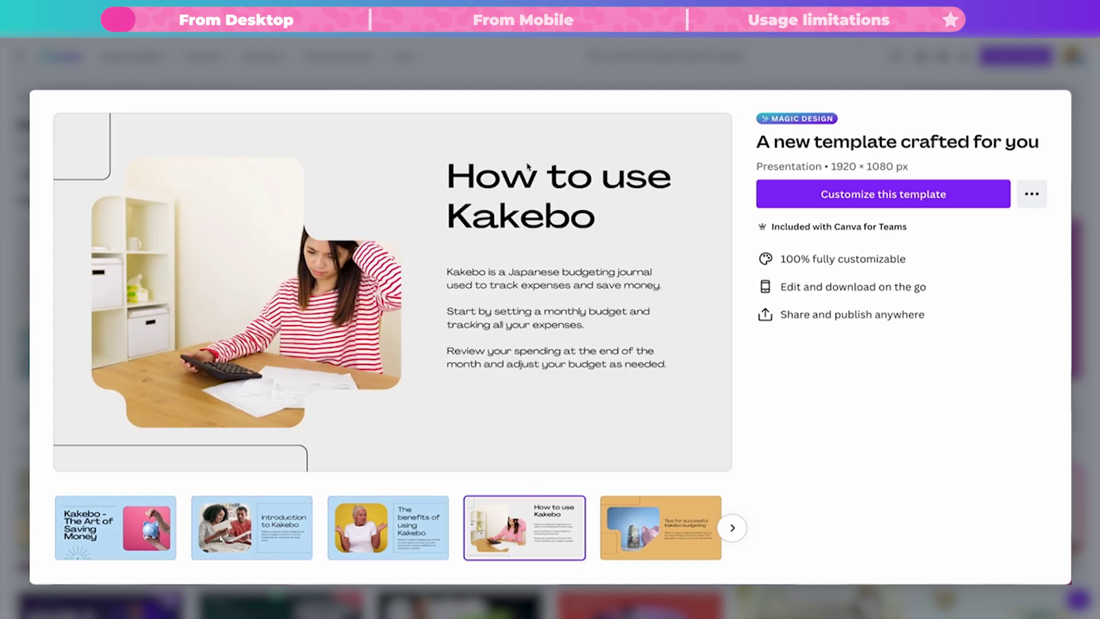
left_click(679, 525)
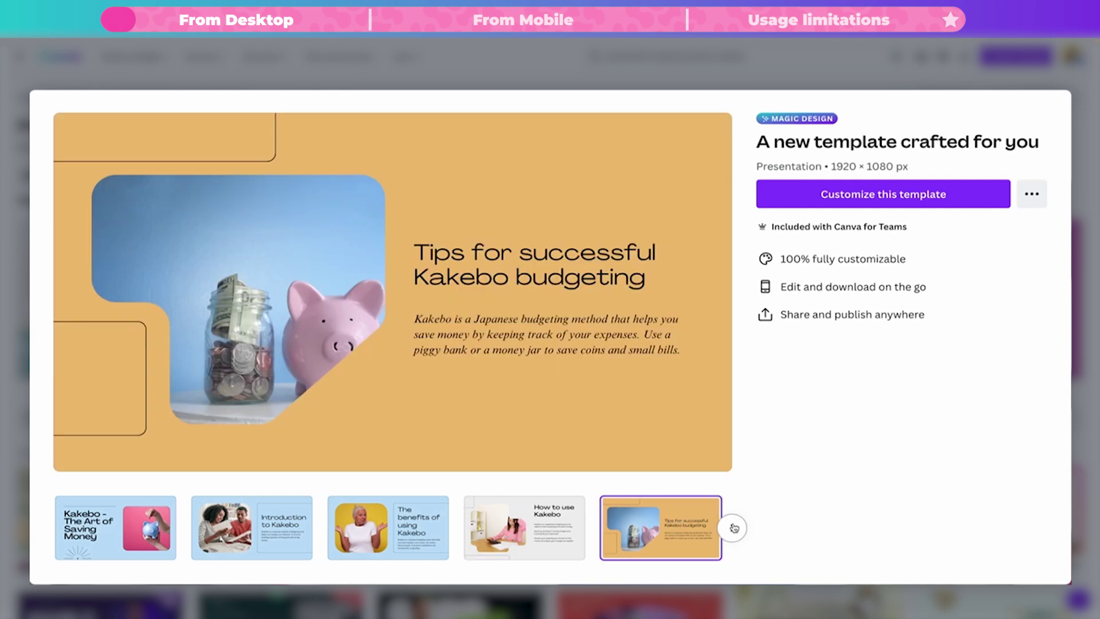
left_click(732, 527)
left_click(550, 545)
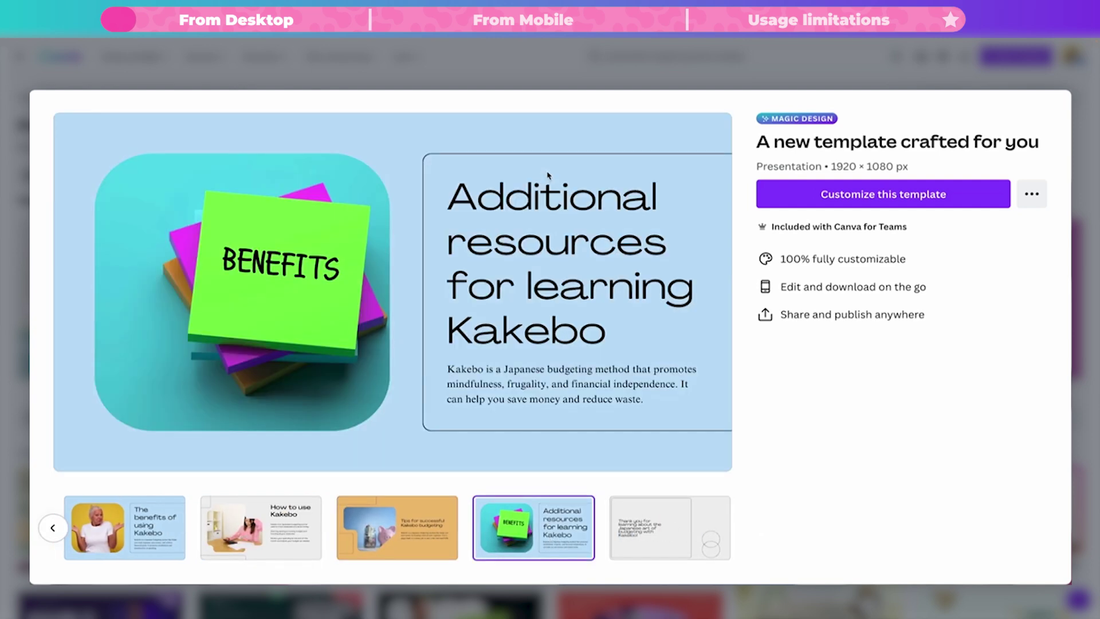
left_click(653, 530)
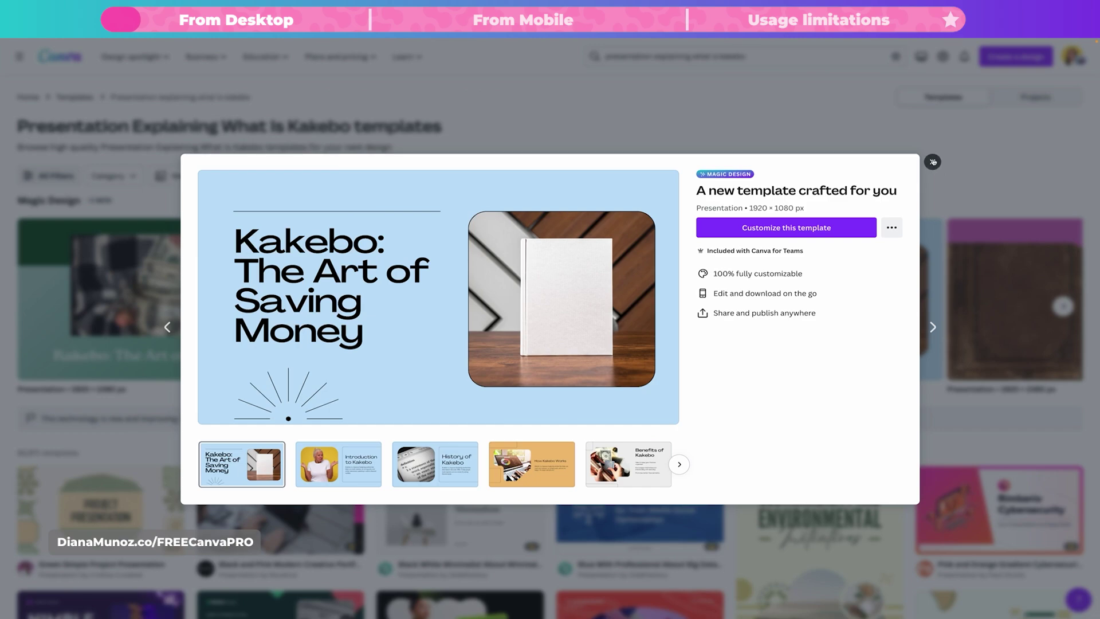
Check the preview of the light-blue "Kakebo: The Art of Saving Money" template and return to the Magic Design results
left_click(932, 161)
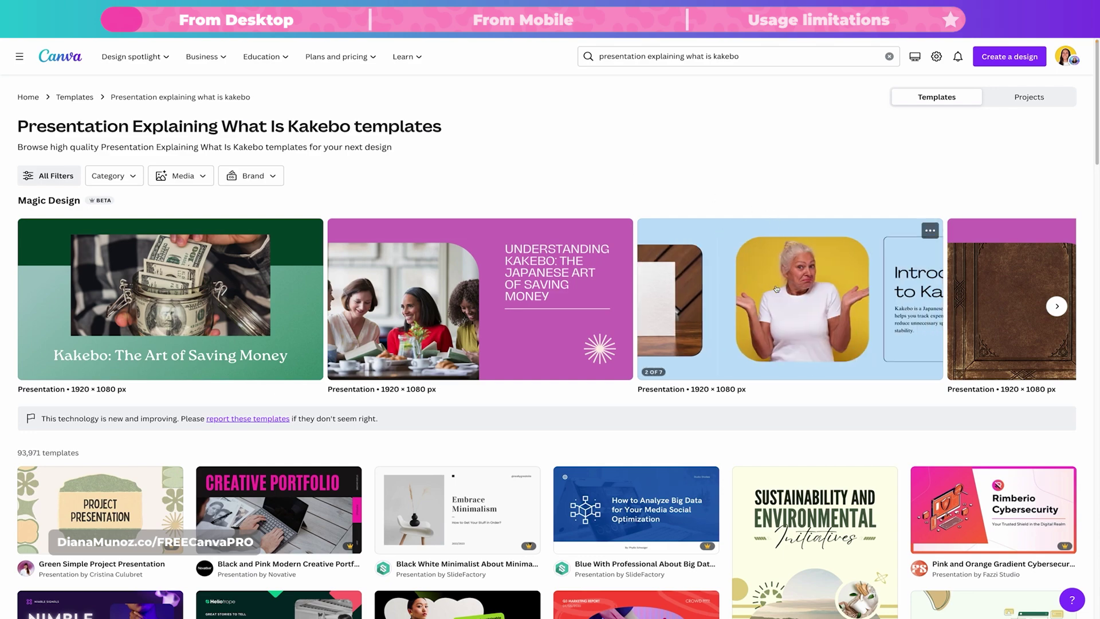
left_click(775, 286)
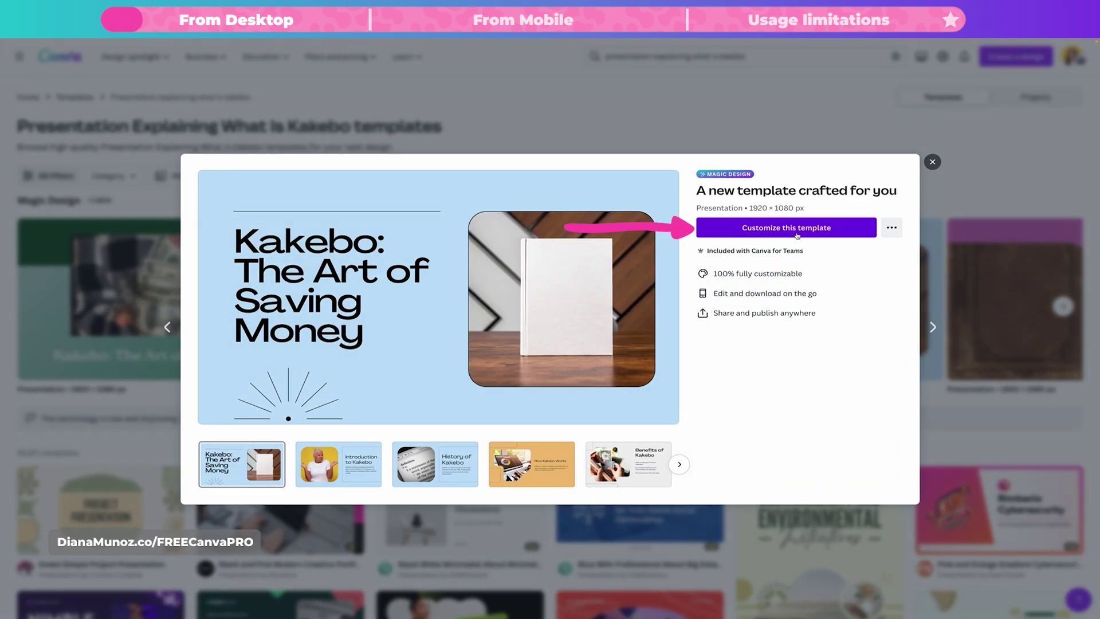
left_click(932, 163)
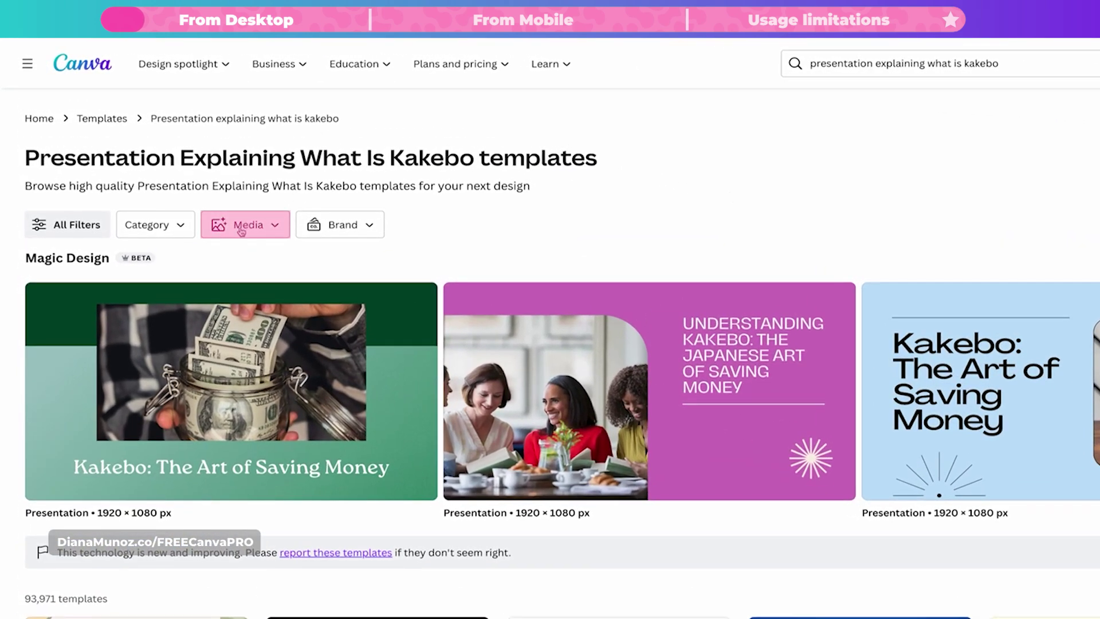
View the Media filter's upload choices and clear the filter
left_click(275, 225)
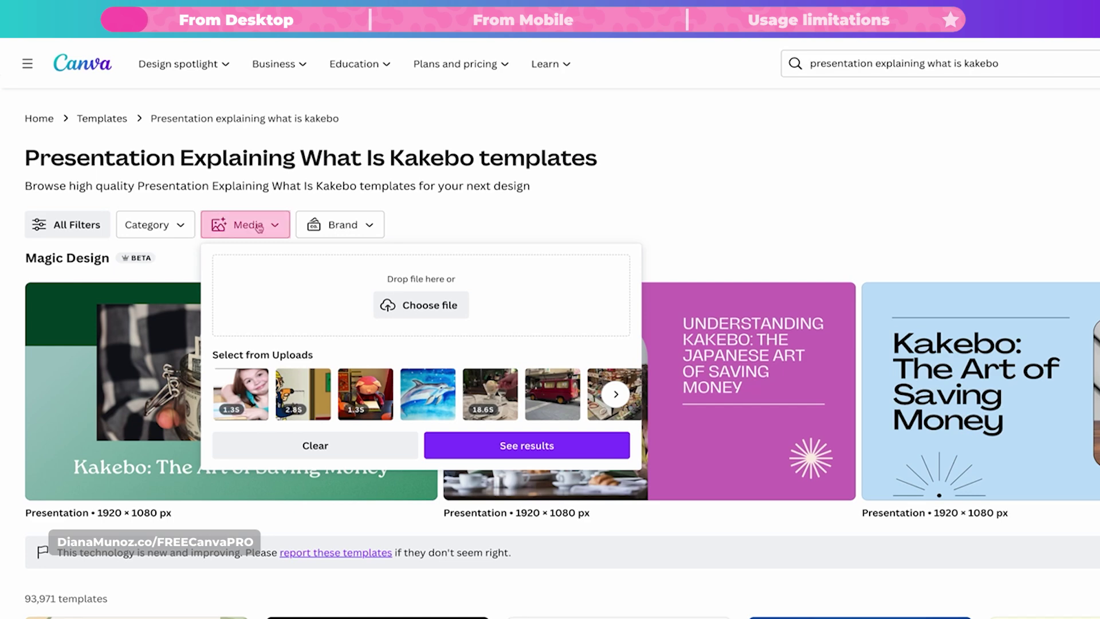
left_click(338, 453)
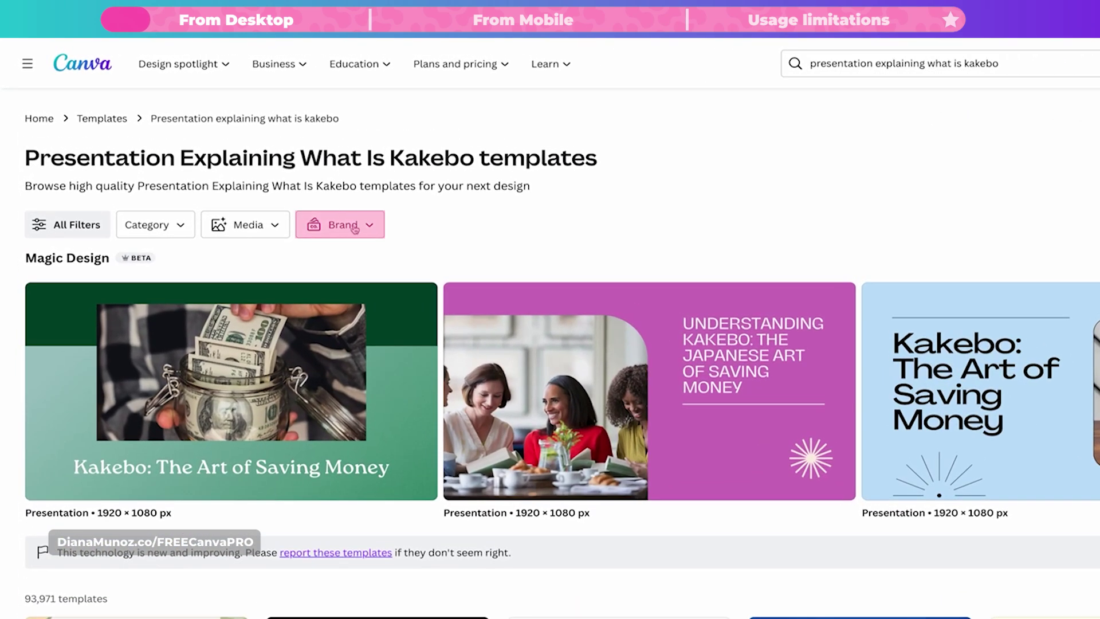
Apply the black, pink and white 2022 brand kit with the Montserrat font to the Magic Design results
left_click(252, 172)
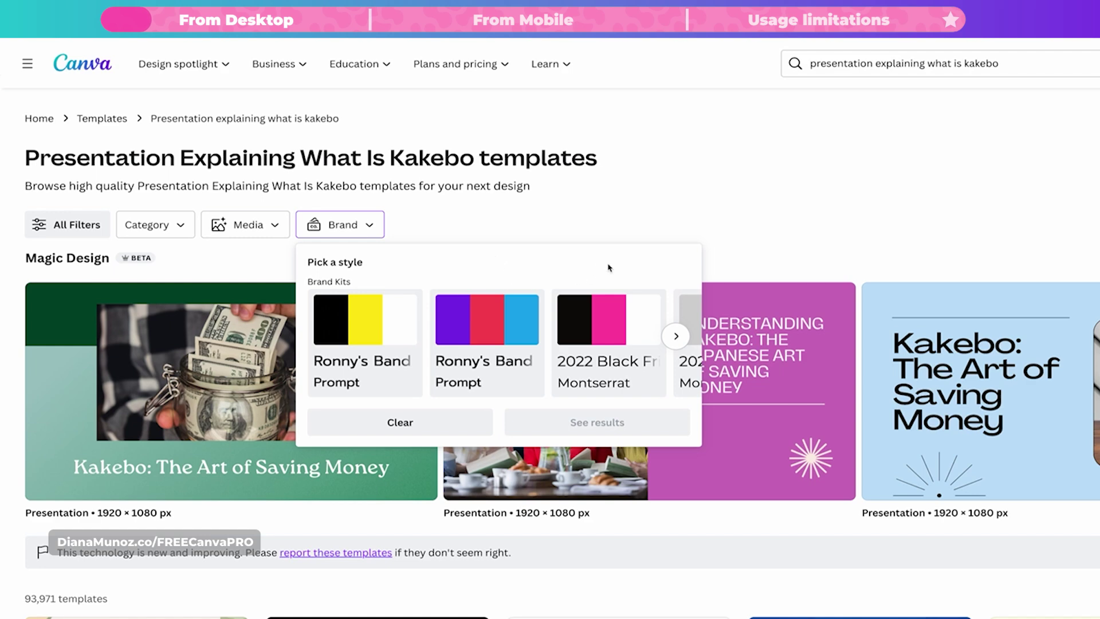
left_click(617, 333)
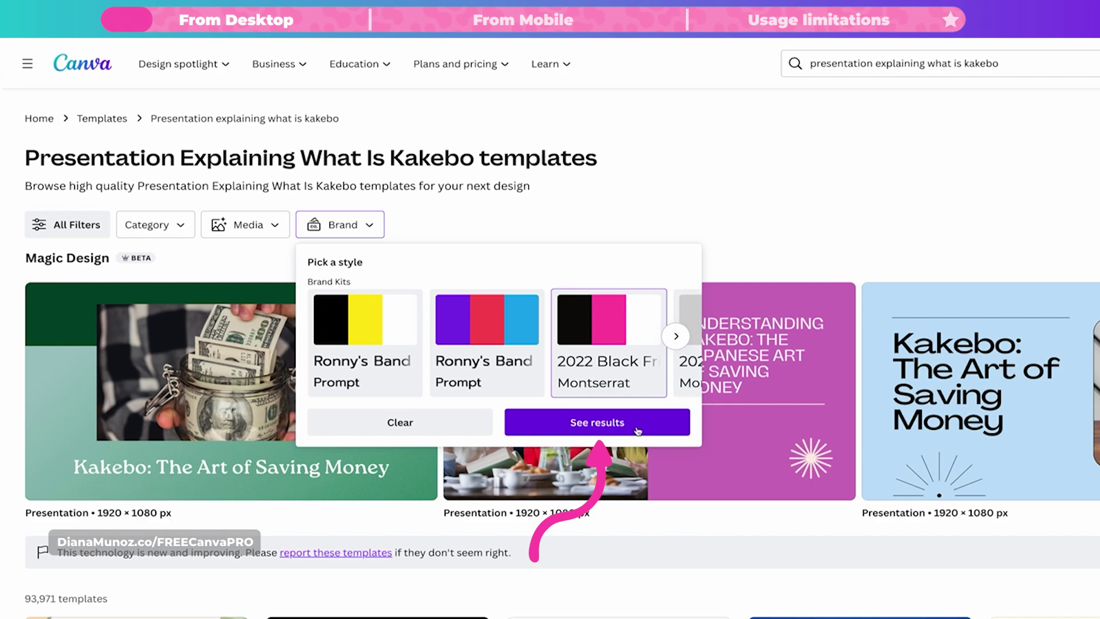
left_click(637, 430)
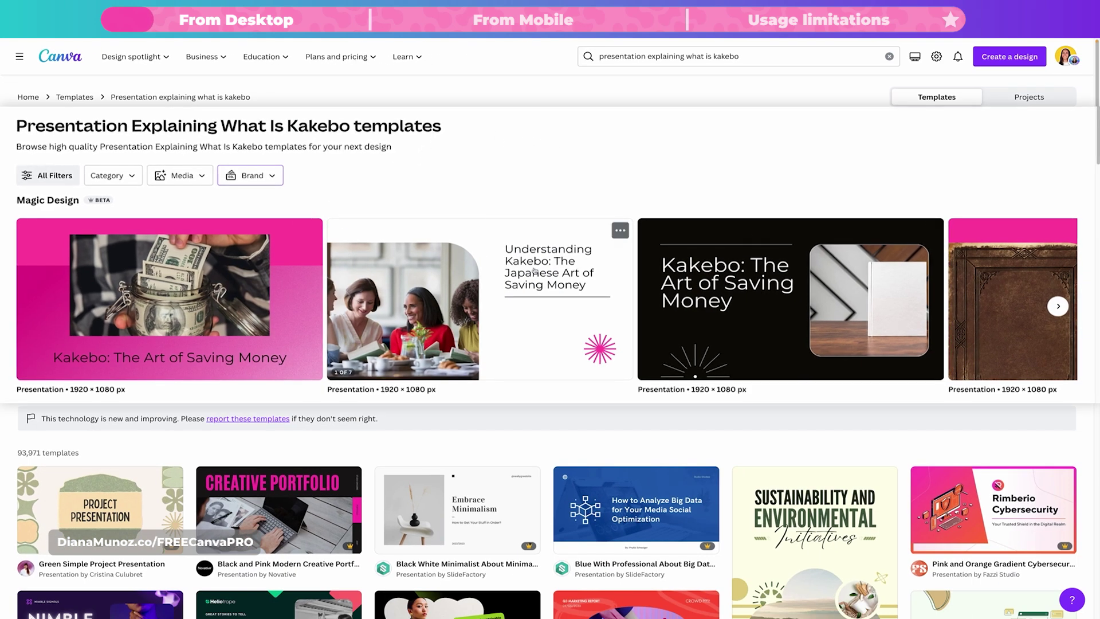
Open the black "Kakebo: The Art of Saving Money" presentation from the branded results for customization in the editor
left_click(1060, 306)
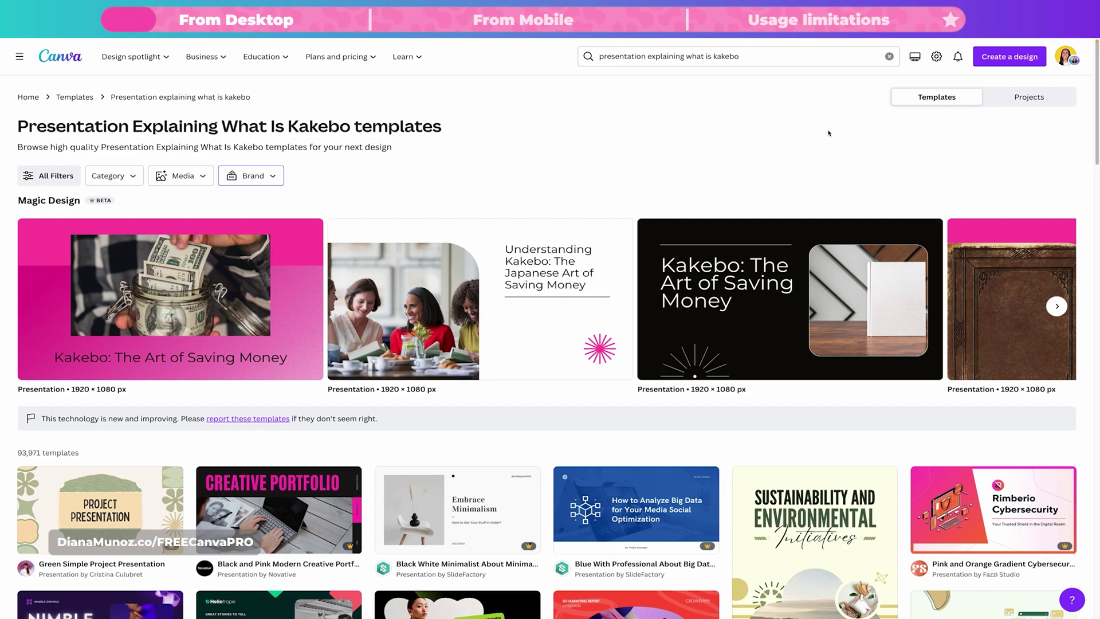
left_click(772, 297)
left_click(799, 232)
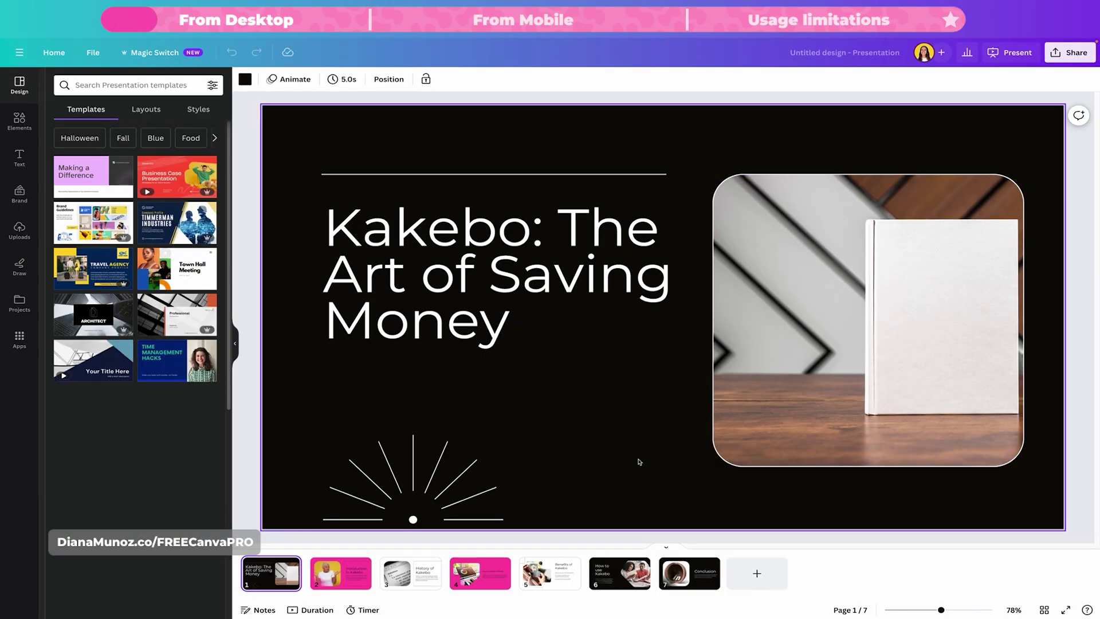
Try adding "add" at the end of the title on page 1, delete it again and deselect the title
left_click(528, 103)
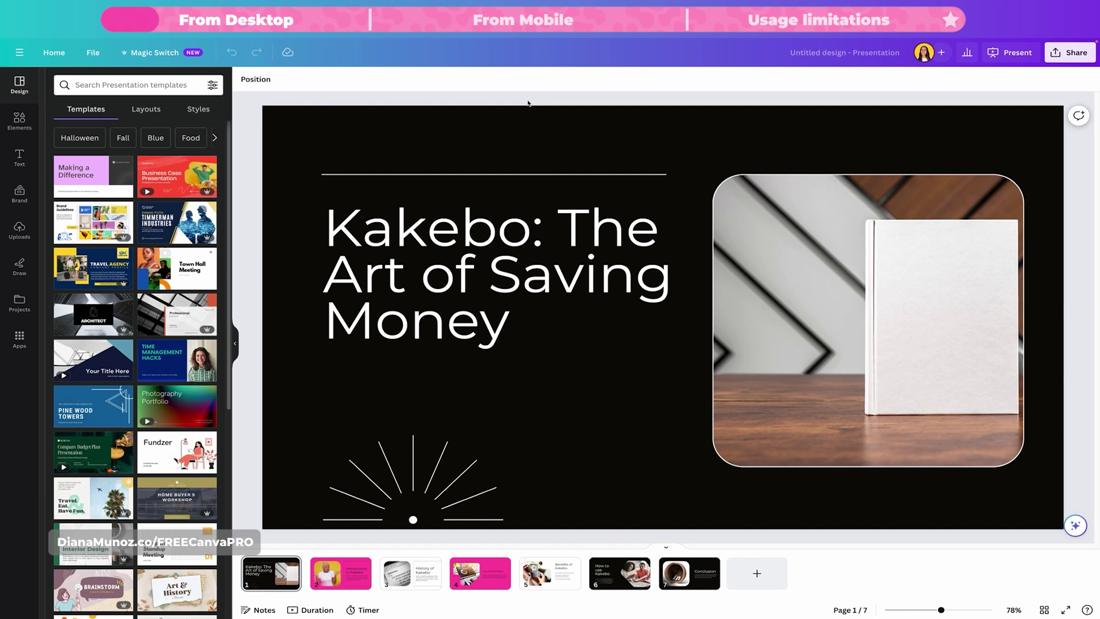
left_click(587, 385)
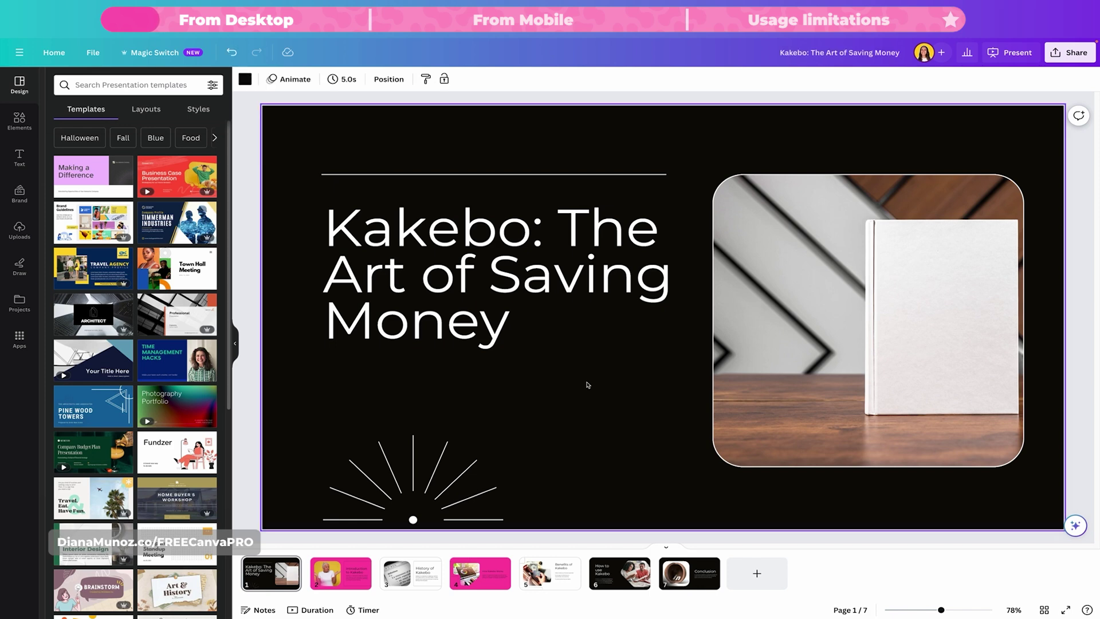
left_click(561, 246)
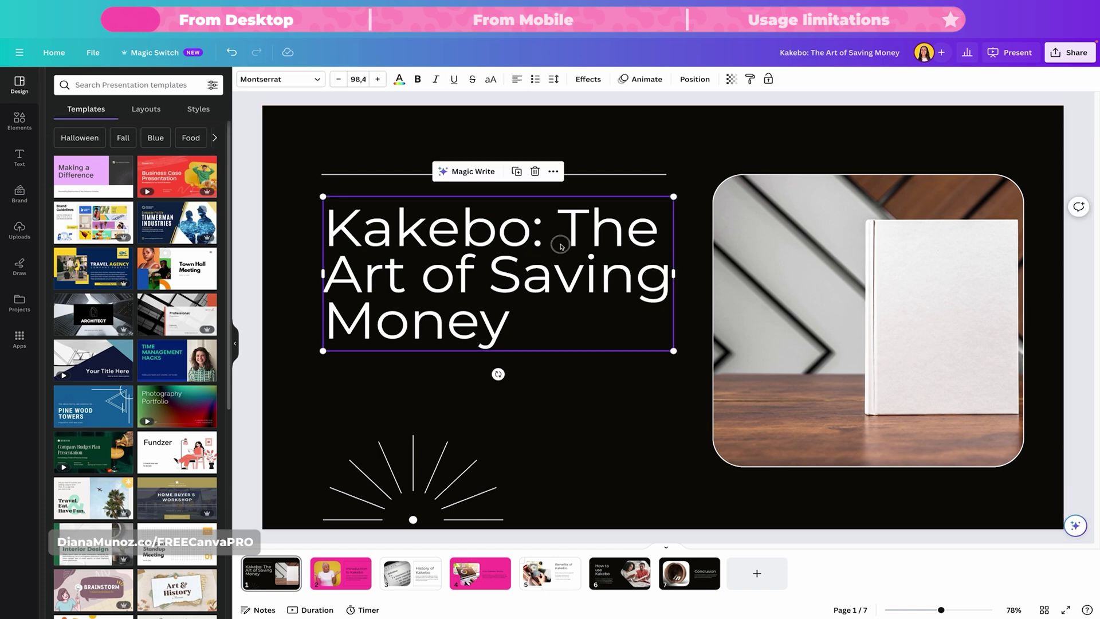
left_click(533, 312)
type("add")
key("BackSpace")
key("BackSpace")
key("BackSpace")
key("BackSpace")
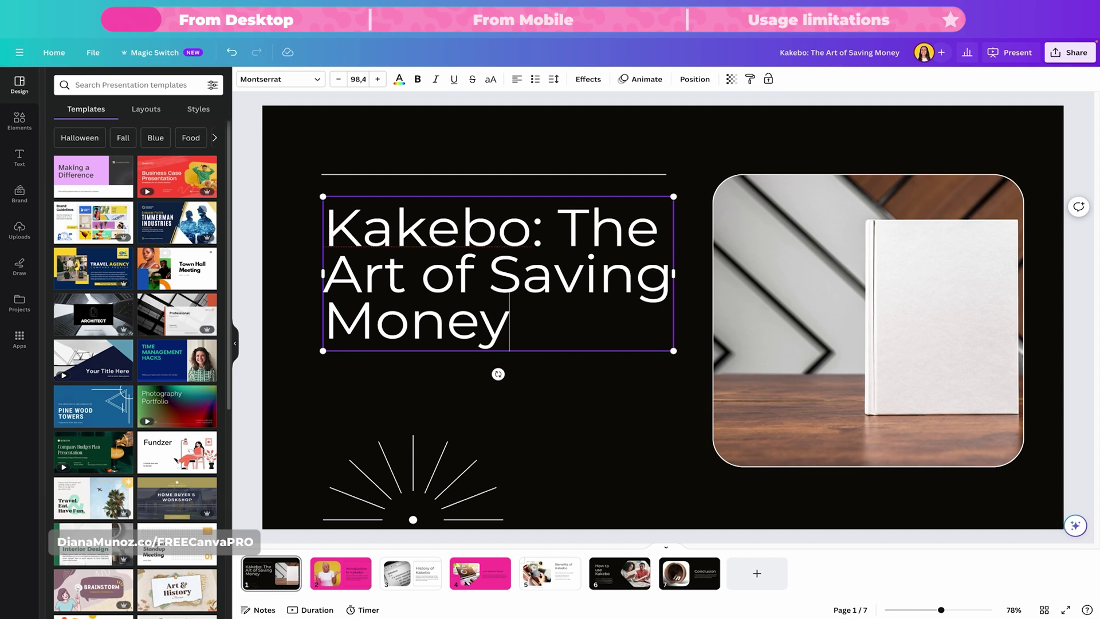
left_click(562, 456)
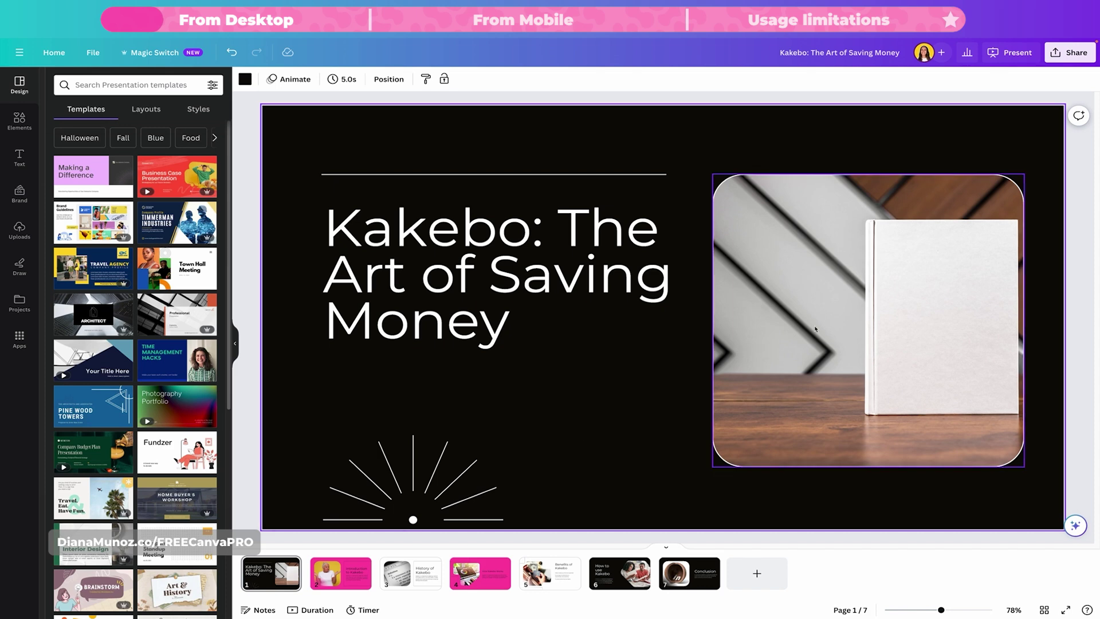
Try deleting the sunburst line graphic from page 1
left_click(477, 471)
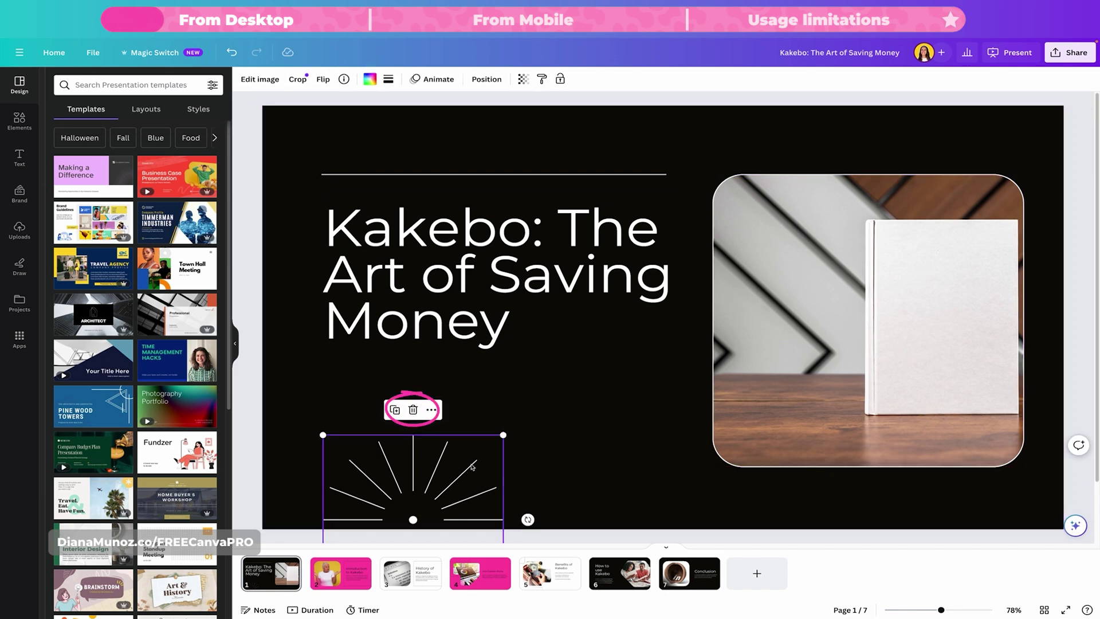
left_click(414, 411)
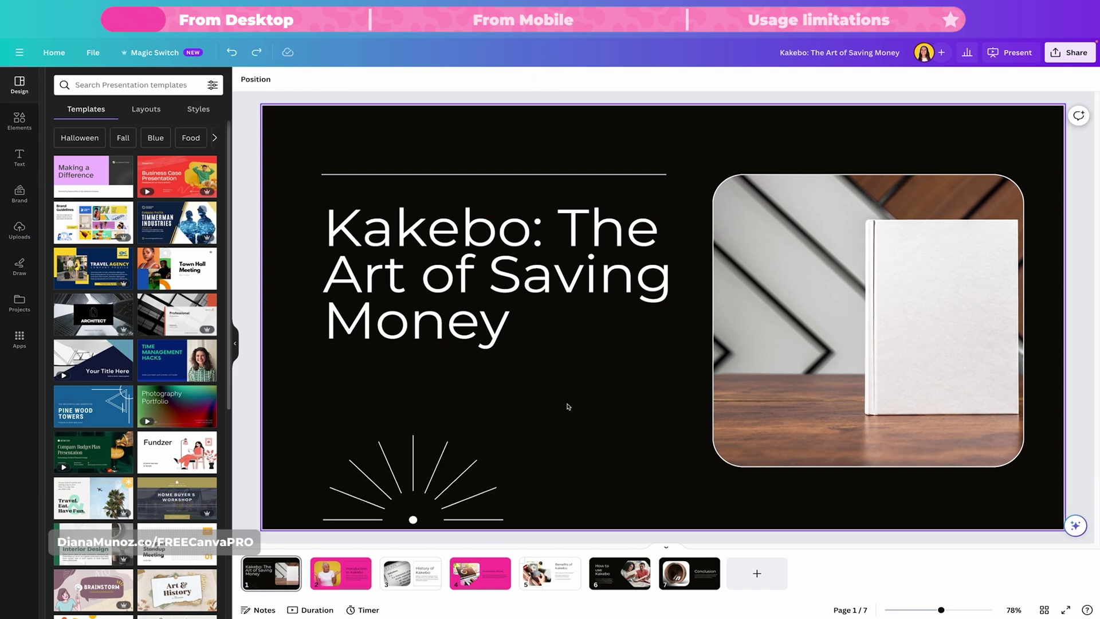
Search the photo library for "saving money" and replace page 1's notebook image with the photo of hands putting a coin in a pink piggy bank
left_click(19, 120)
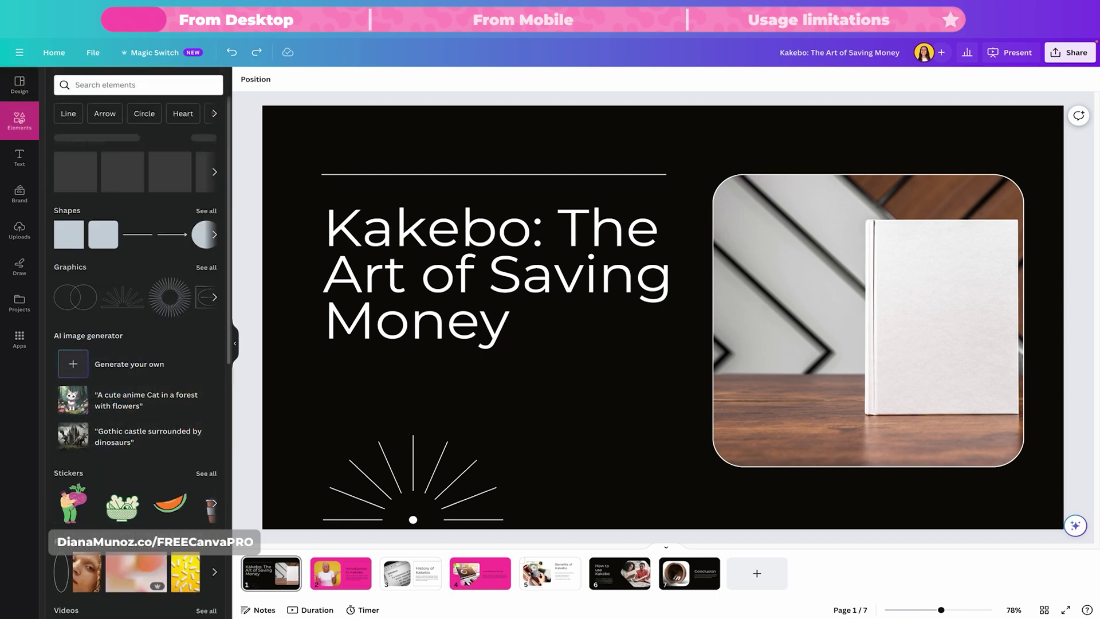
scroll(76, 189, "down", 7)
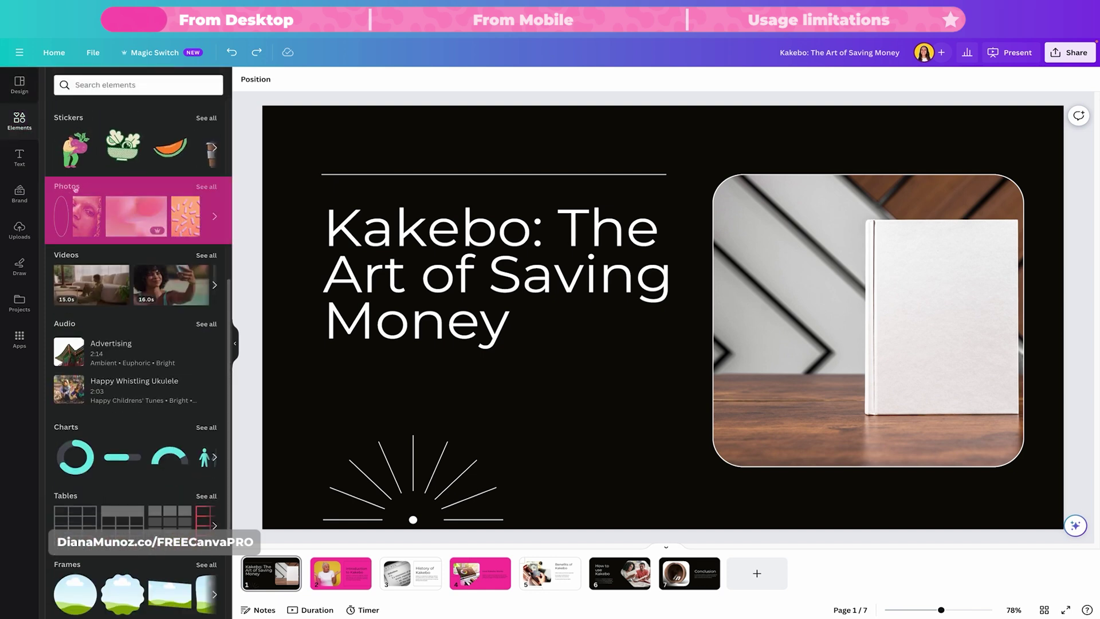
left_click(206, 187)
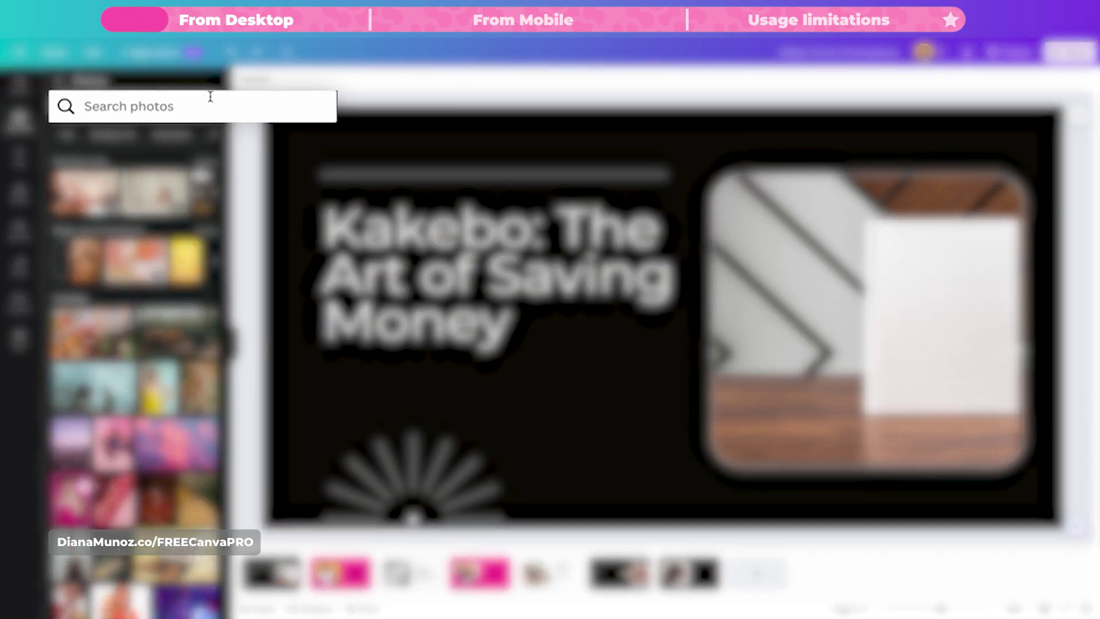
left_click(210, 96)
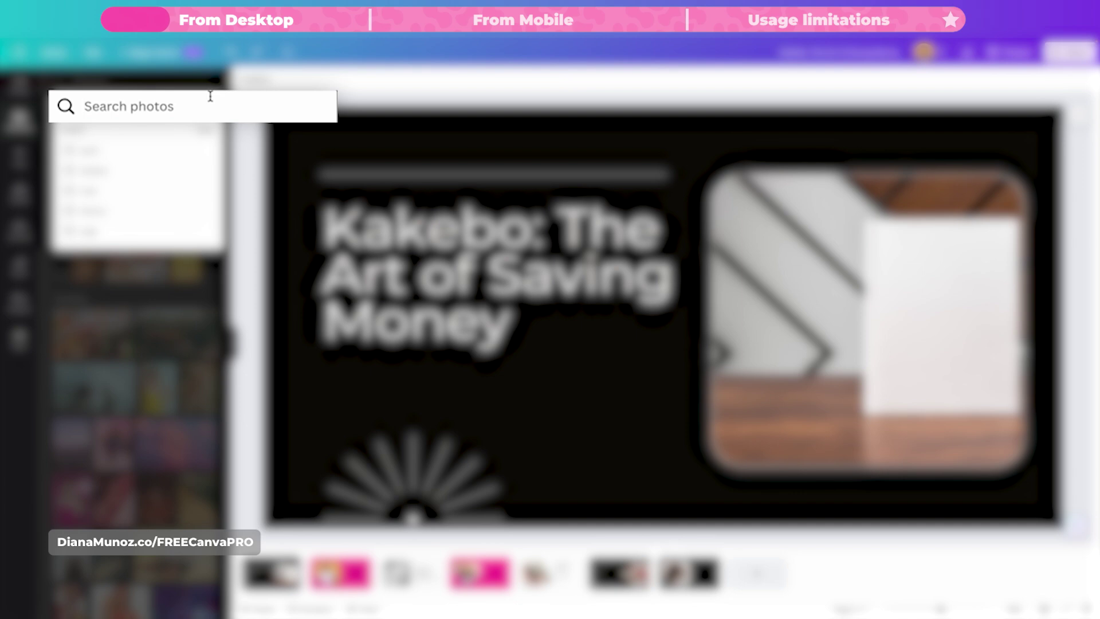
type("savi")
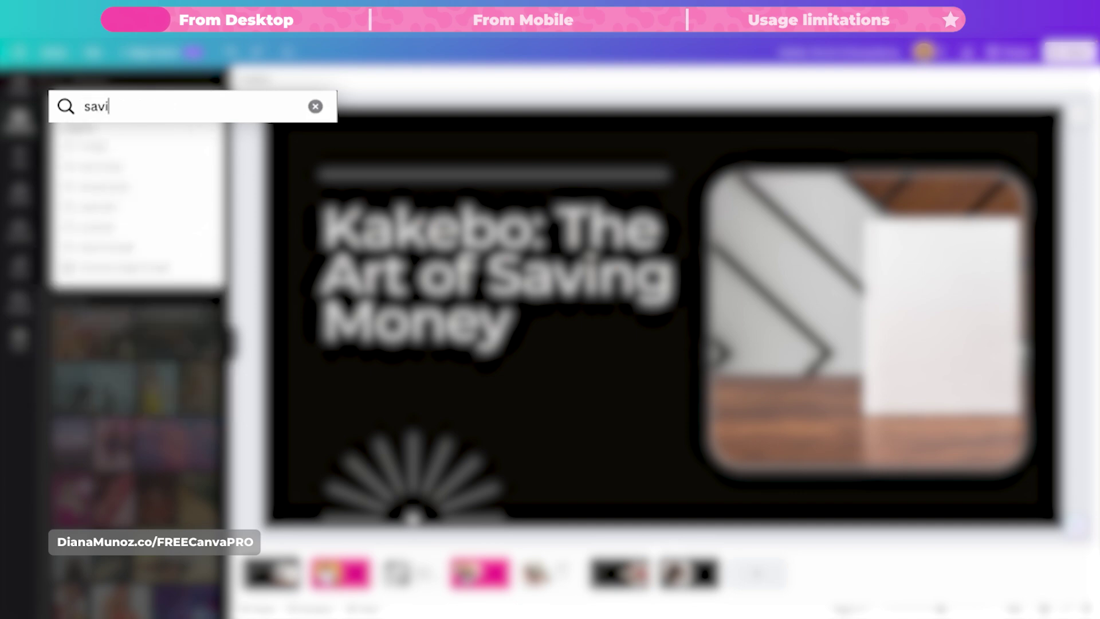
type("ng money")
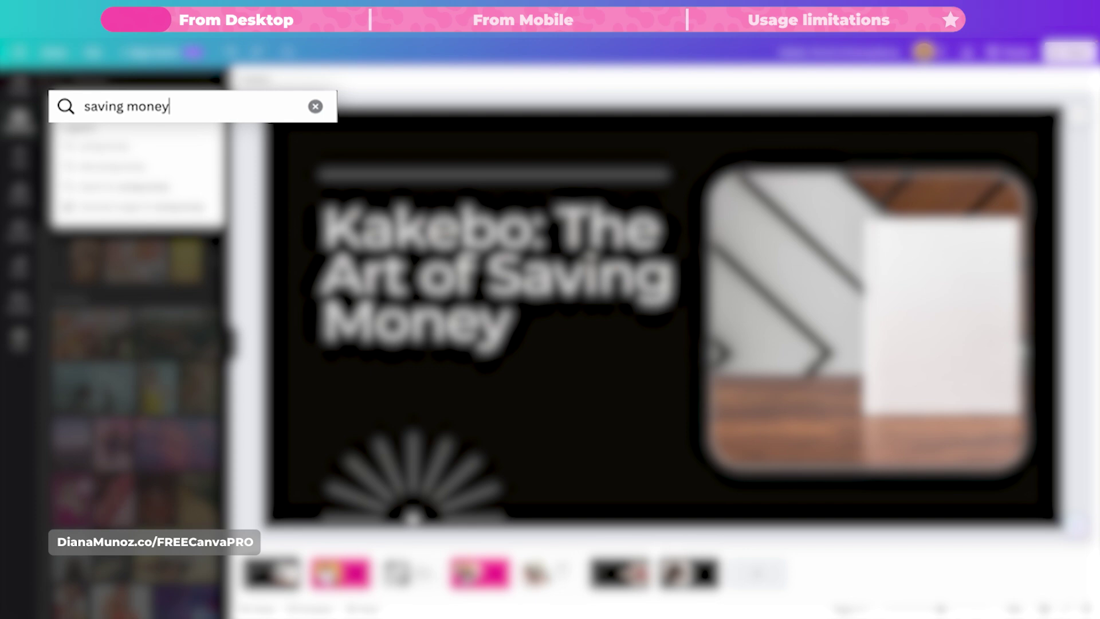
key("Return")
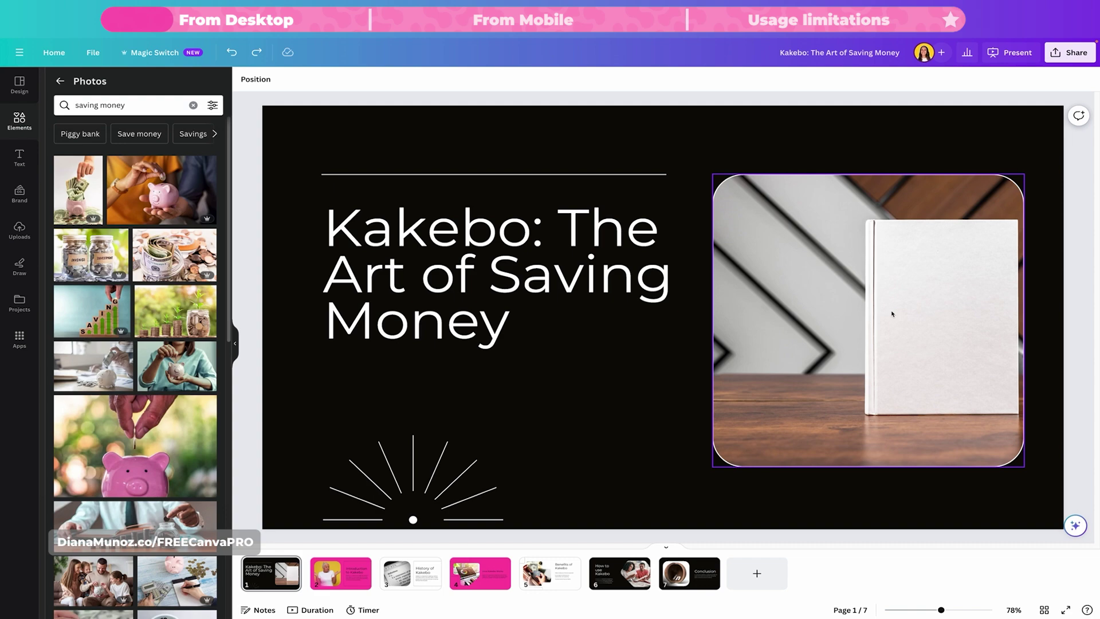
left_click_drag(156, 180, 714, 249)
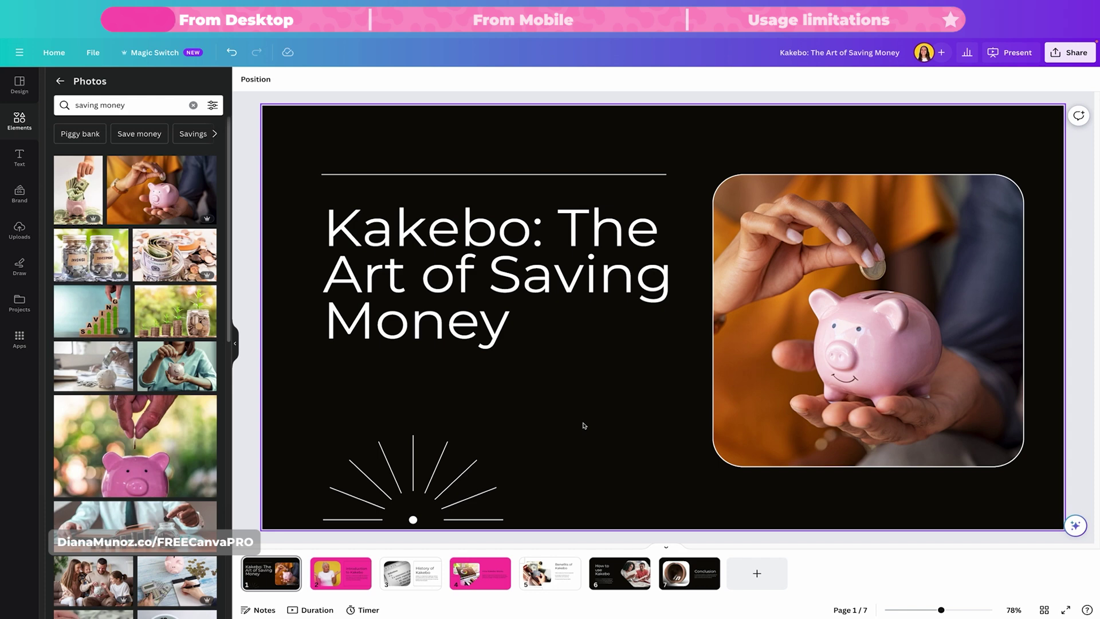
left_click(273, 128)
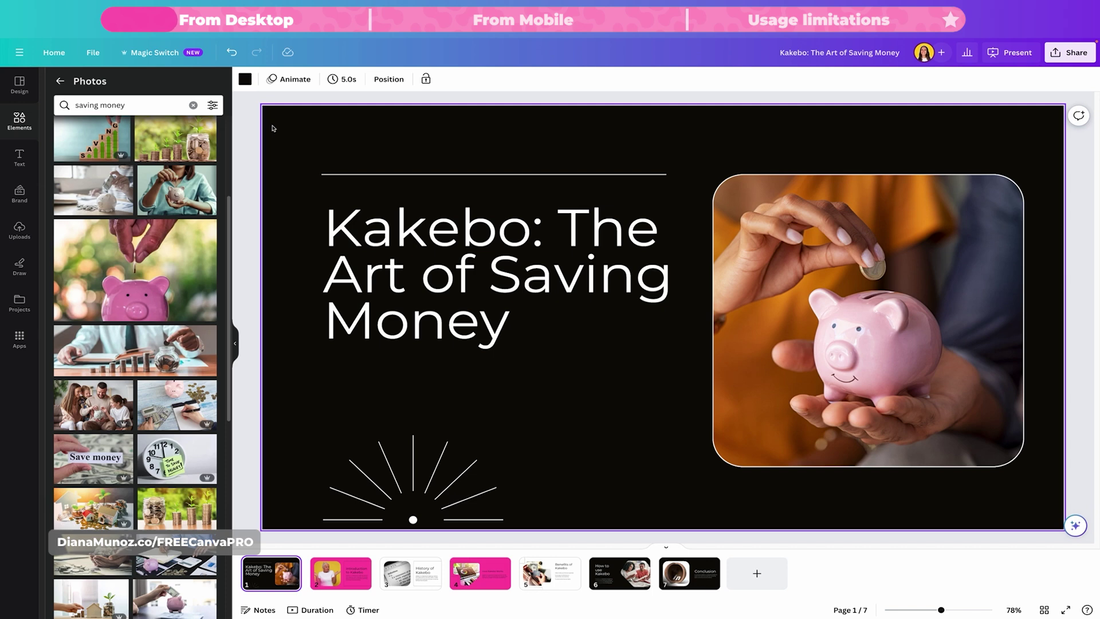
Apply the suggested layout with thin grid lines and a large photo with a rounded corner to page 1
left_click(22, 88)
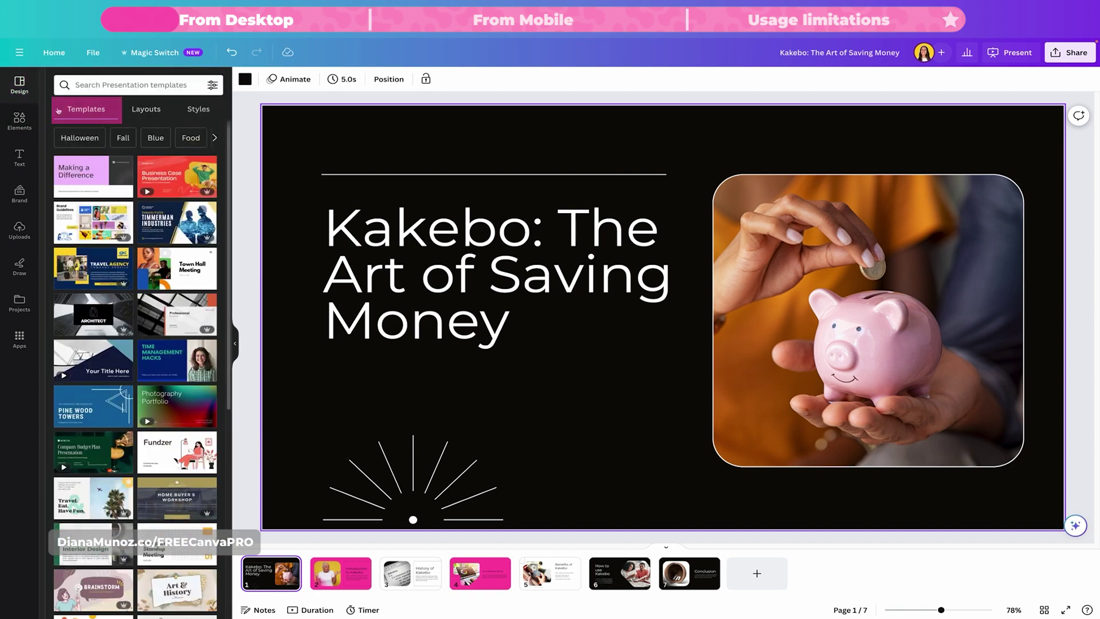
left_click(142, 117)
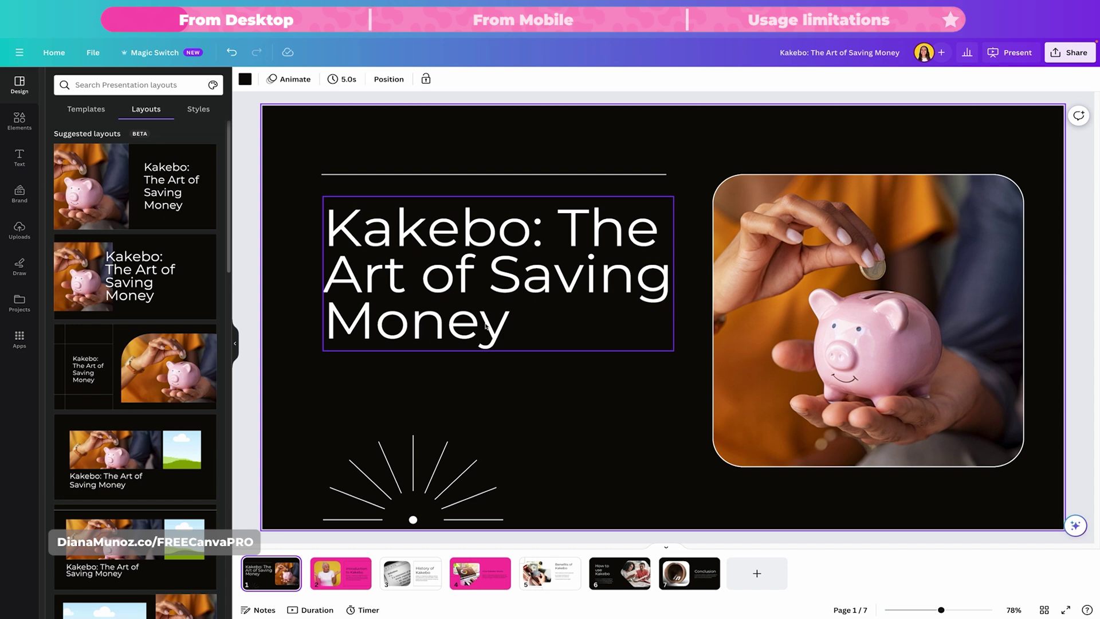
left_click(134, 360)
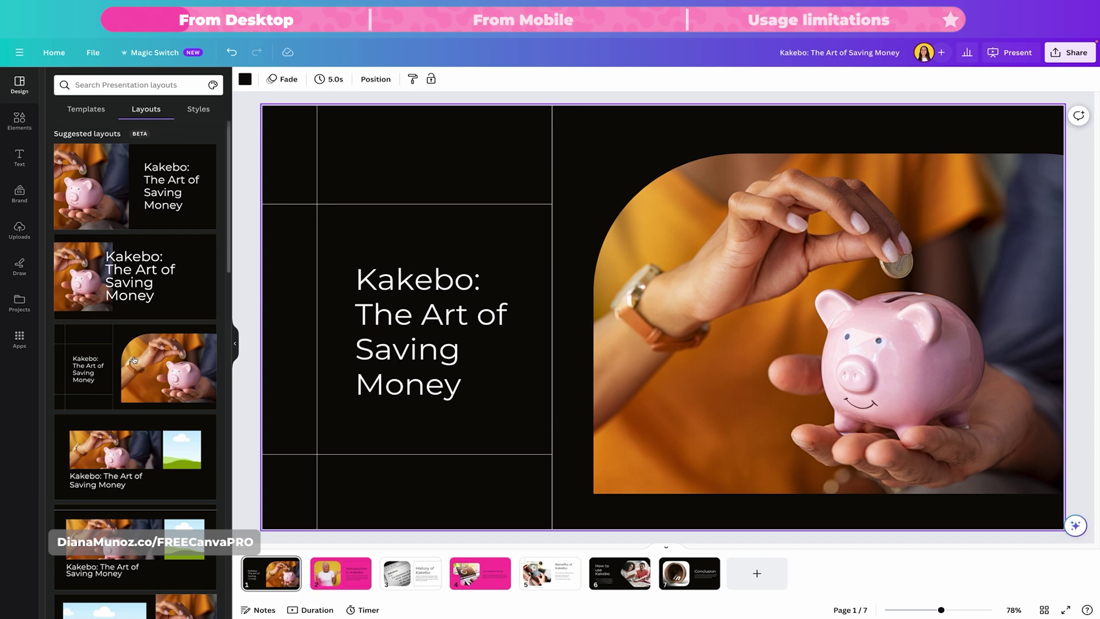
Examine the suggested layouts for page 2, "Introduction to Kakebo"
left_click(353, 571)
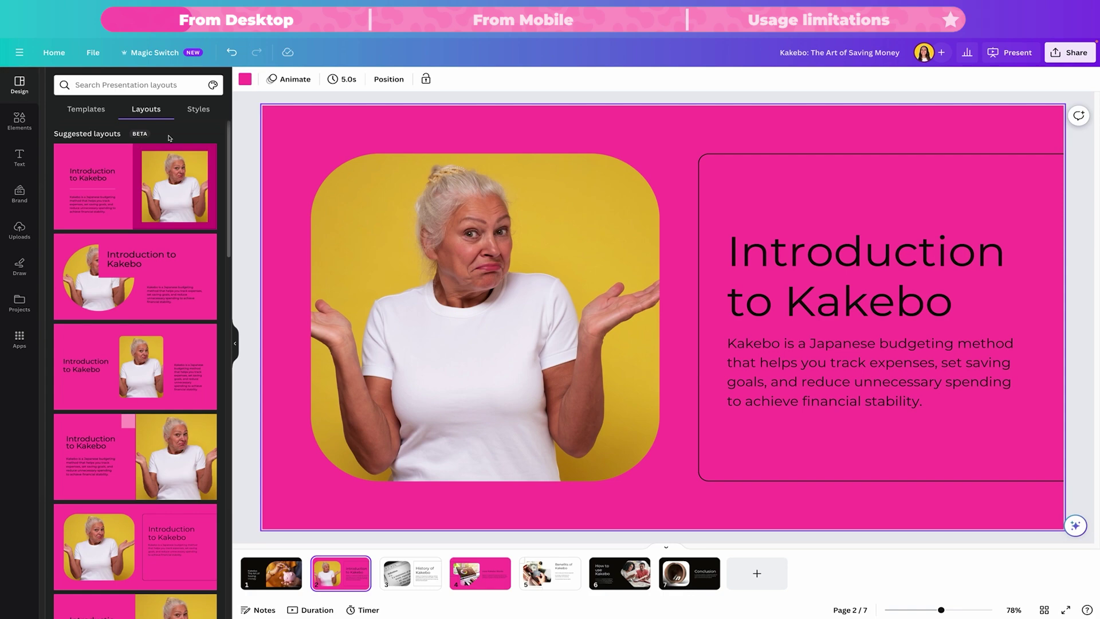
scroll(185, 338, "down", 10)
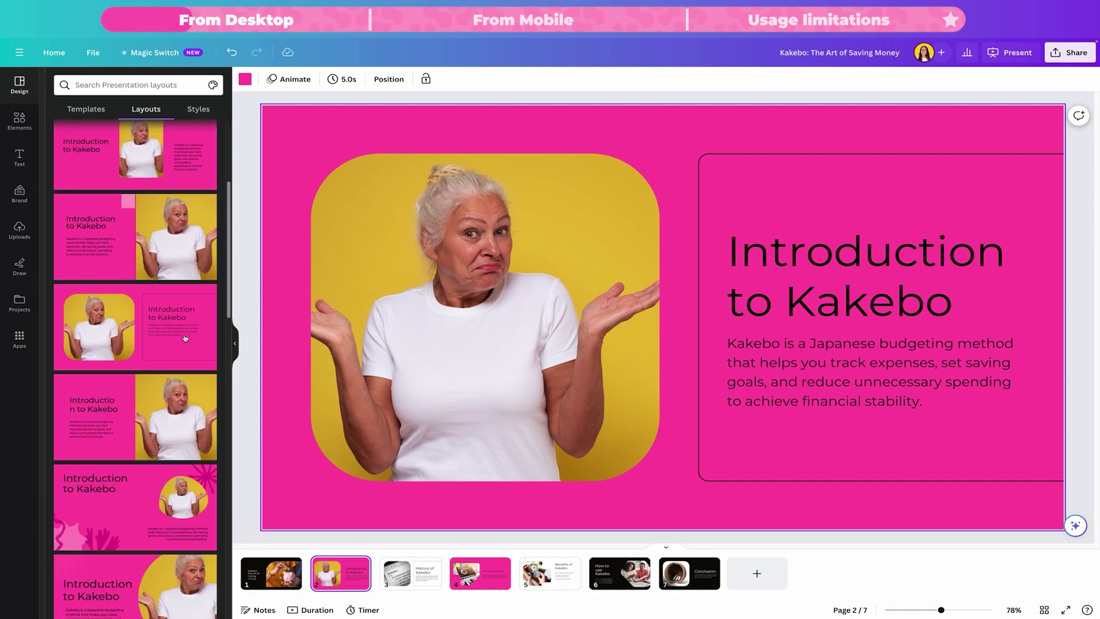
scroll(175, 401, "up", 15)
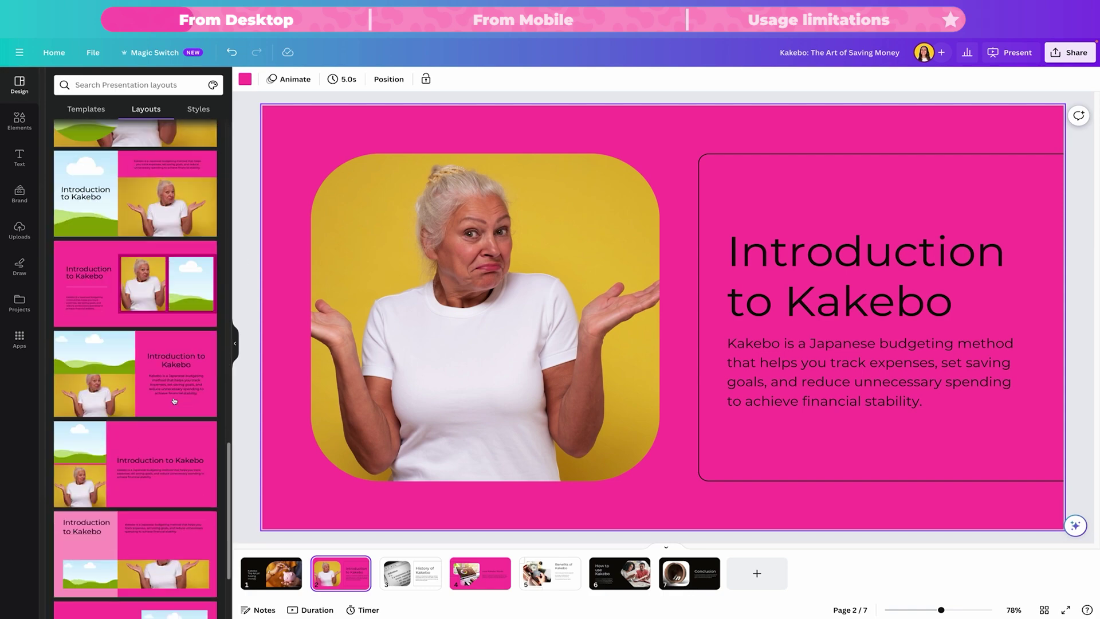
scroll(179, 199, "down", 2)
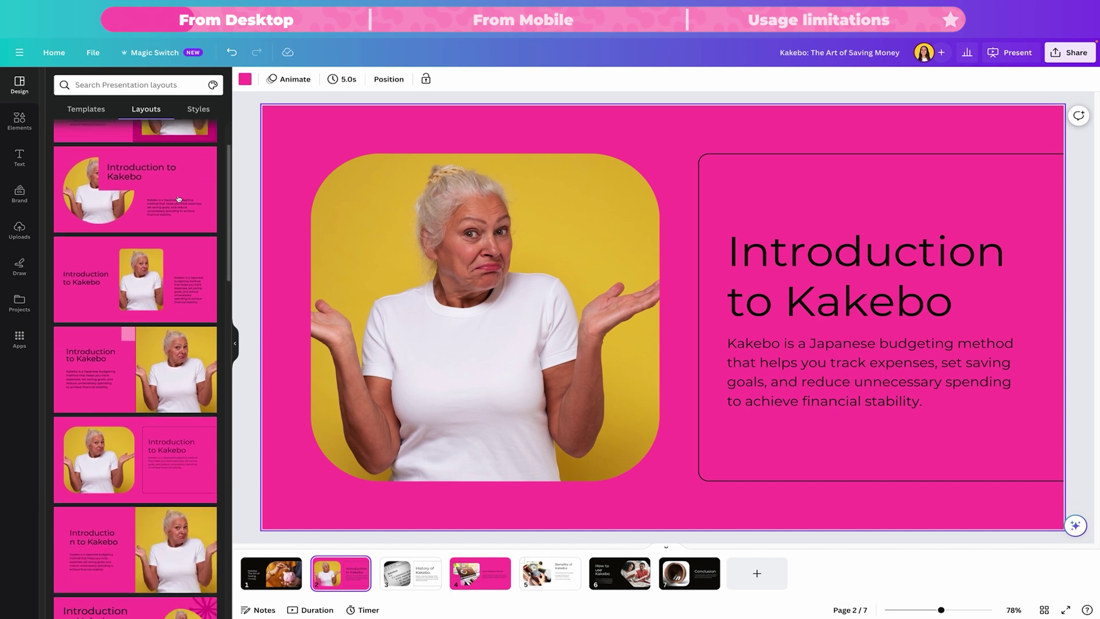
scroll(190, 216, "down", 3)
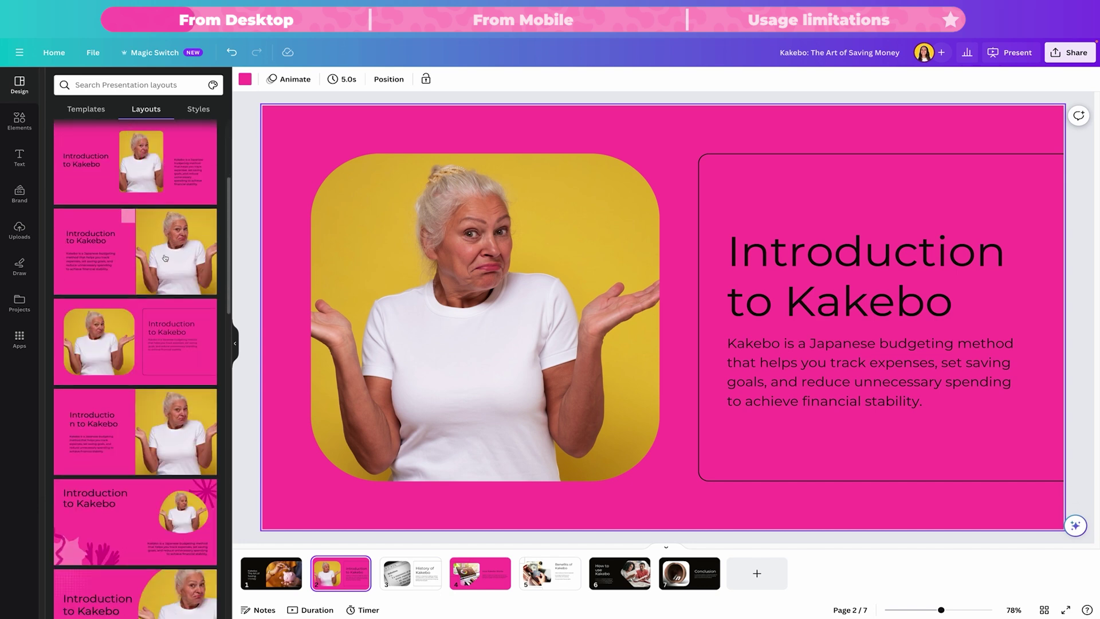
scroll(165, 257, "up", 4)
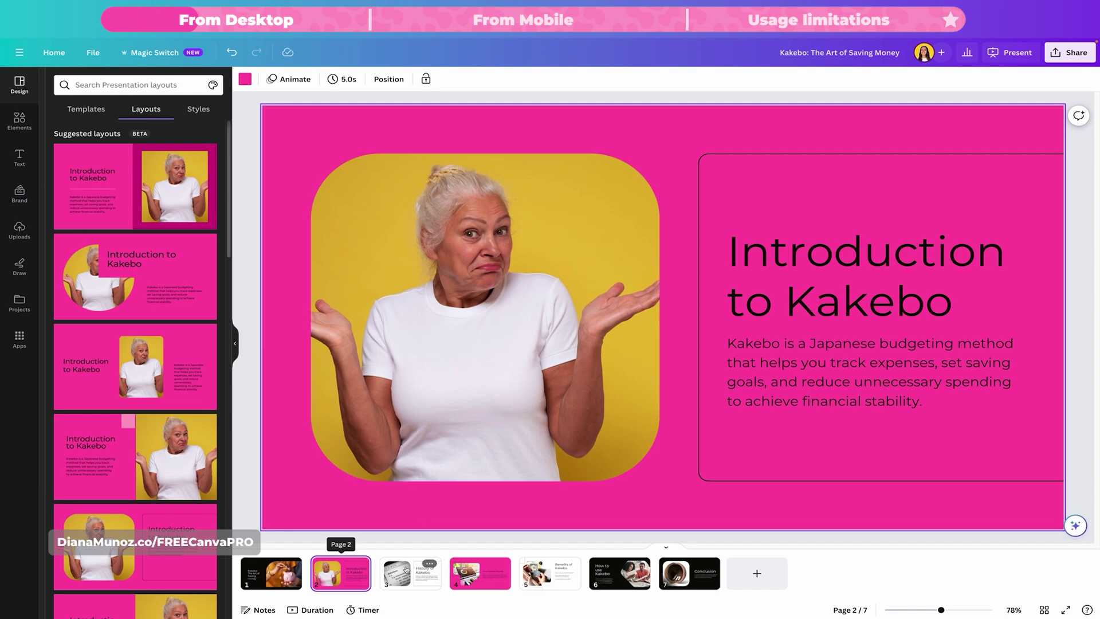
Search the presentation templates for "charts"
mouse_move(378, 571)
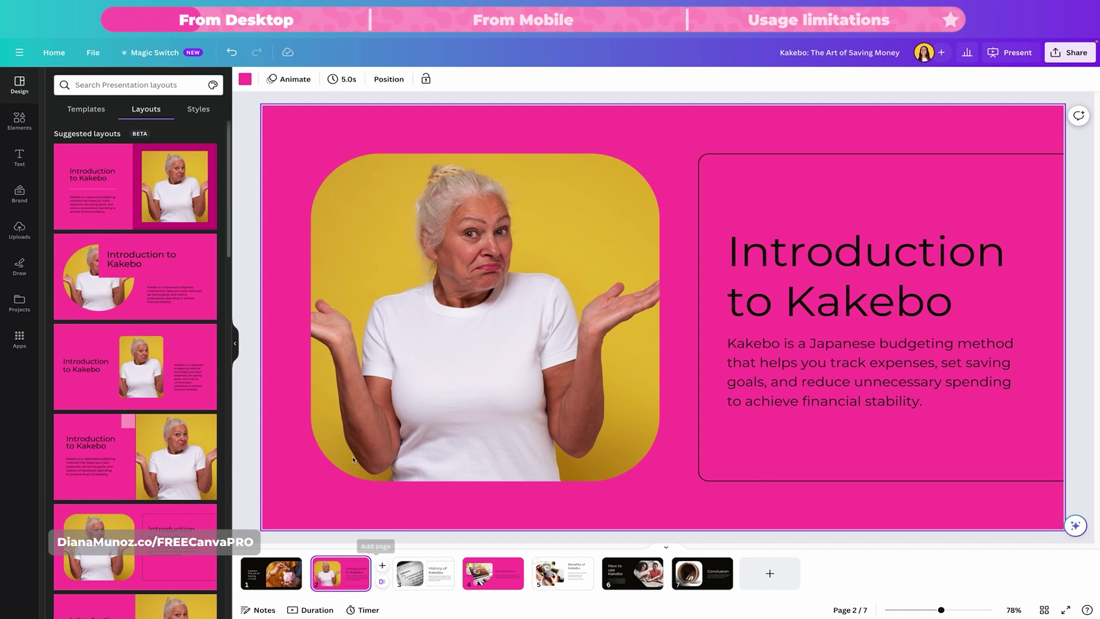
left_click(95, 109)
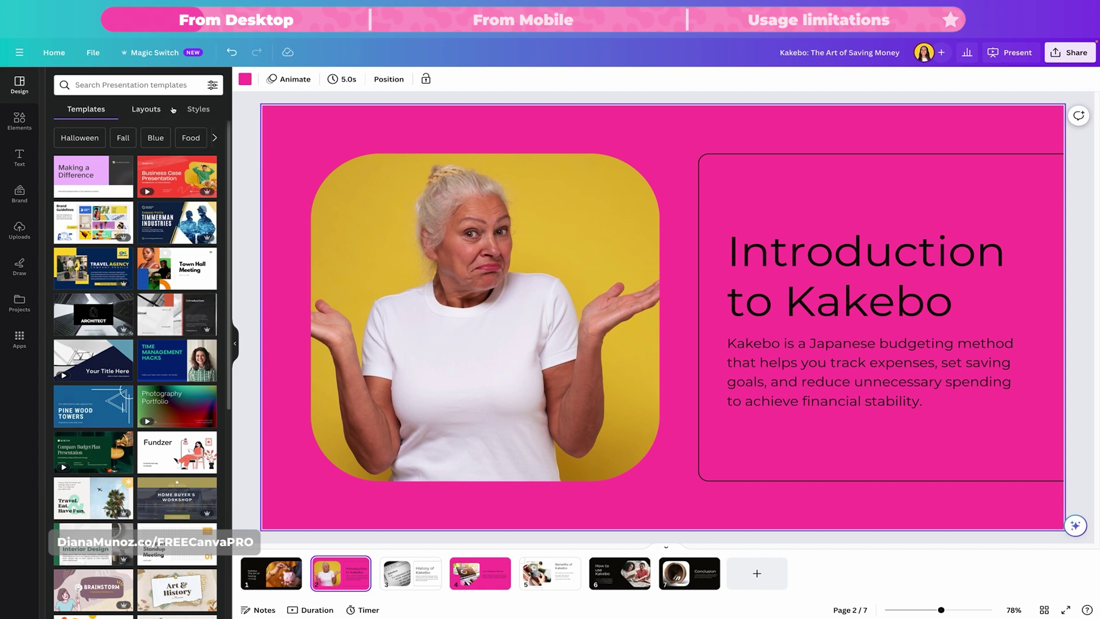
left_click(152, 86)
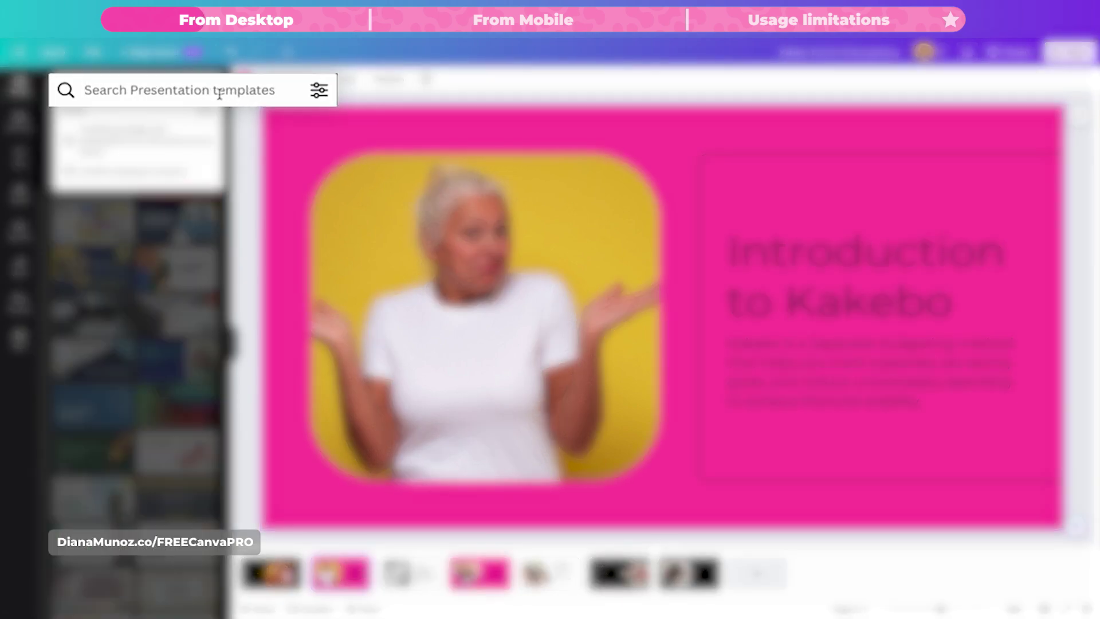
type("charts")
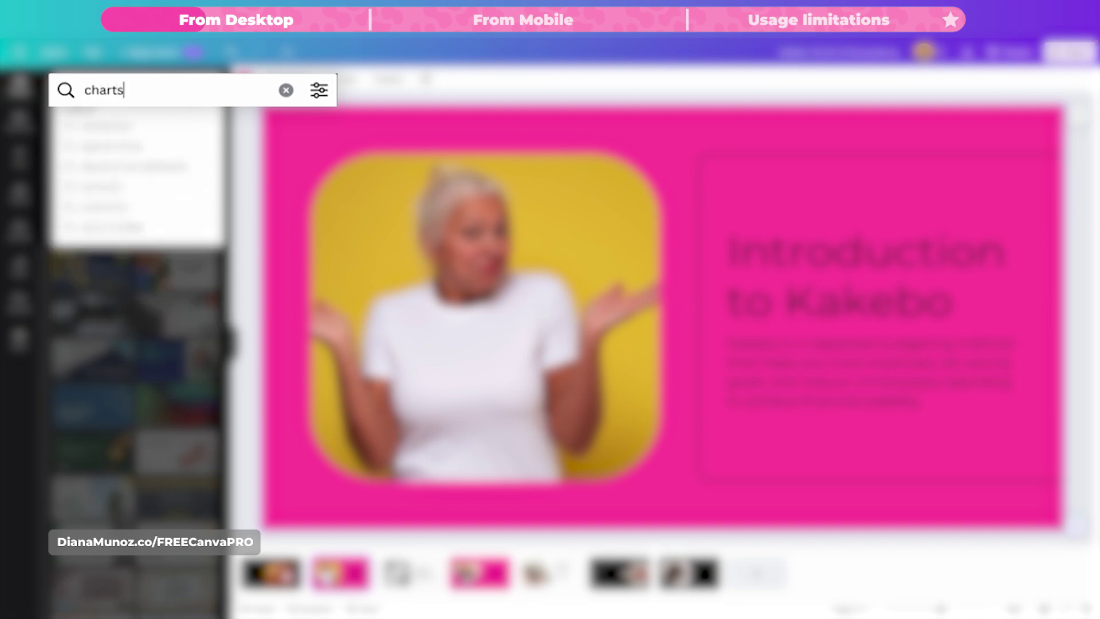
key("Return")
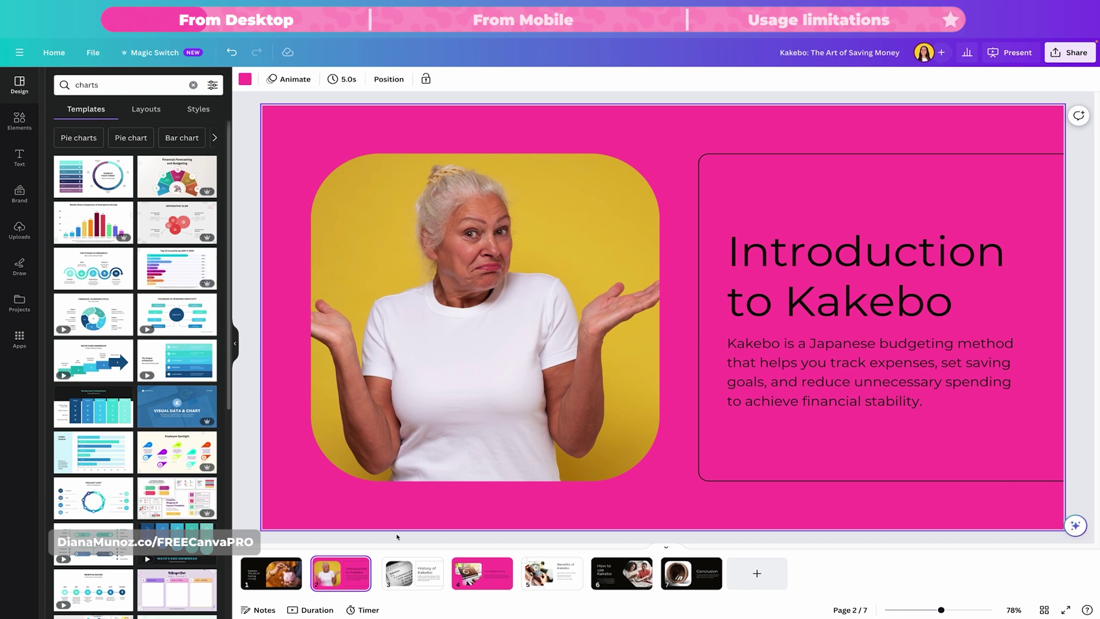
Add a page after page 2 and fill it with the seven-item "Quench Your Thirst" ring chart page from the Blue Pie Chart Presentation template
left_click(382, 567)
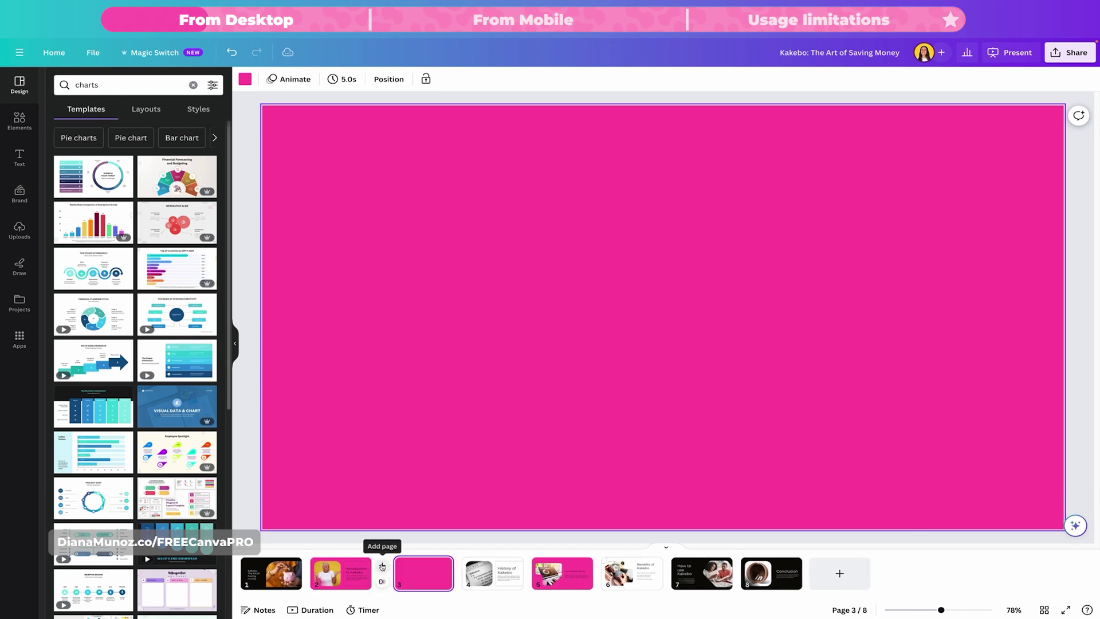
left_click(100, 171)
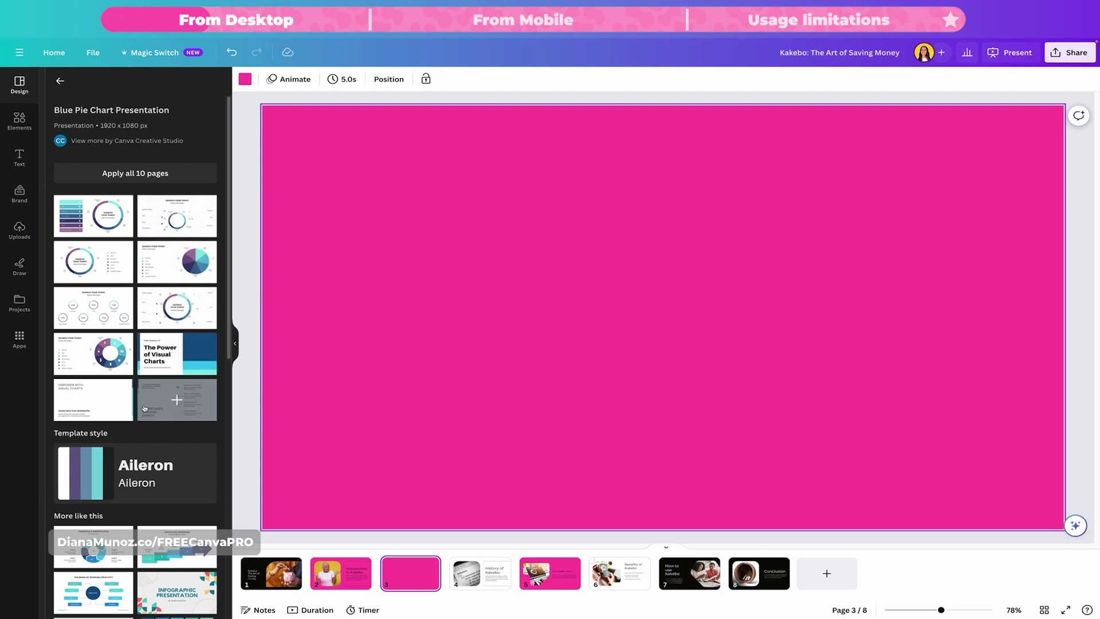
left_click(161, 302)
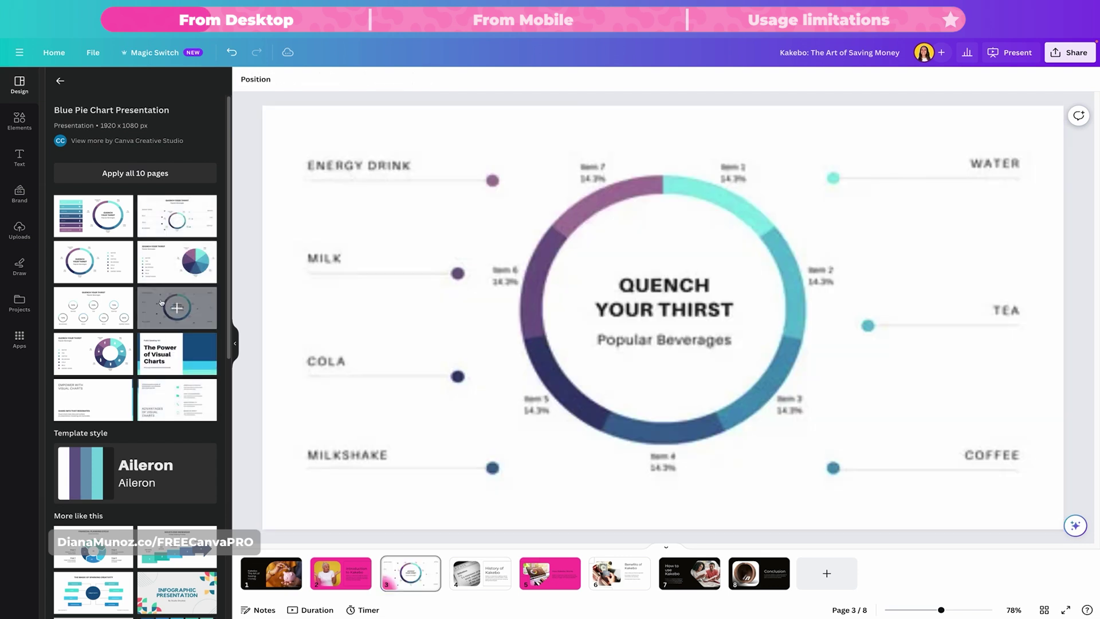
left_click(60, 82)
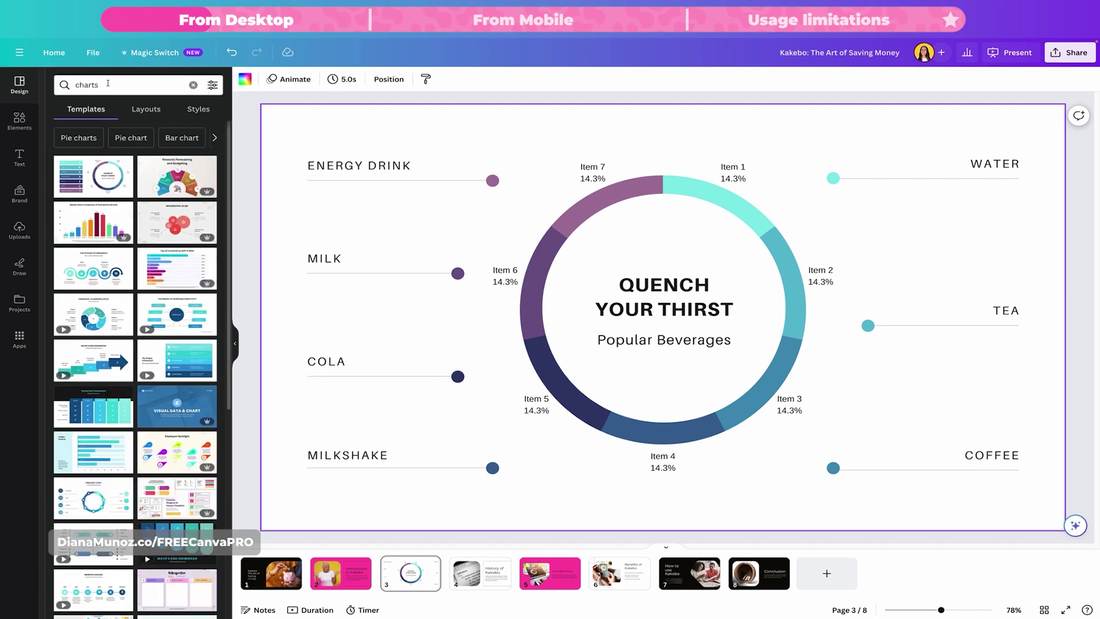
Clear the "charts" template search and apply the Team RonDi 2023 Montserrat brand fonts to page 3
left_click(194, 84)
left_click(199, 108)
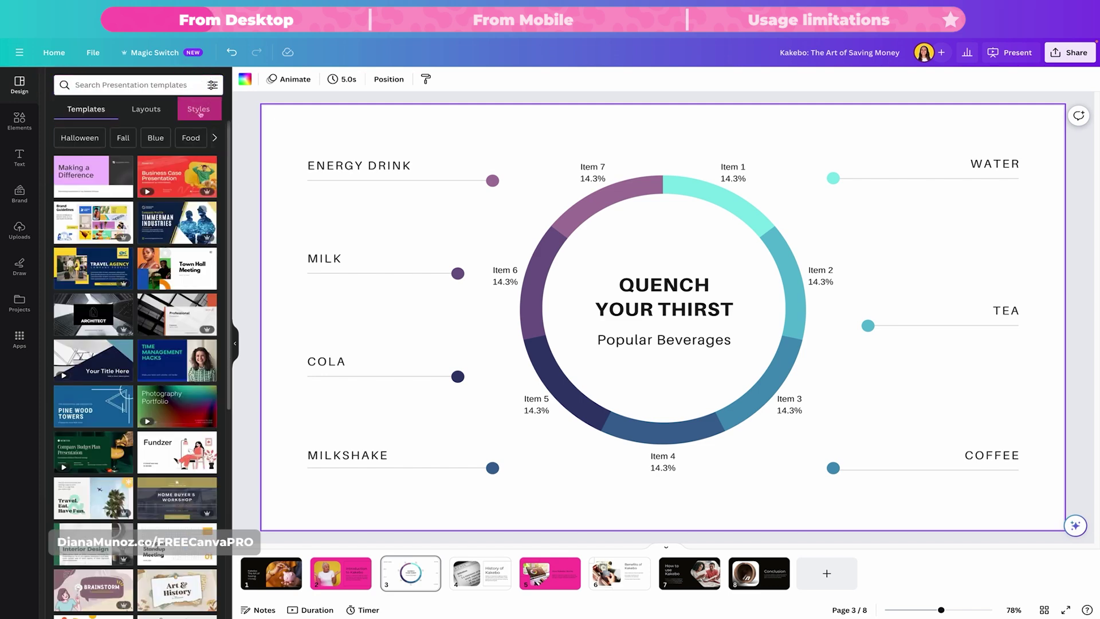
left_click(101, 200)
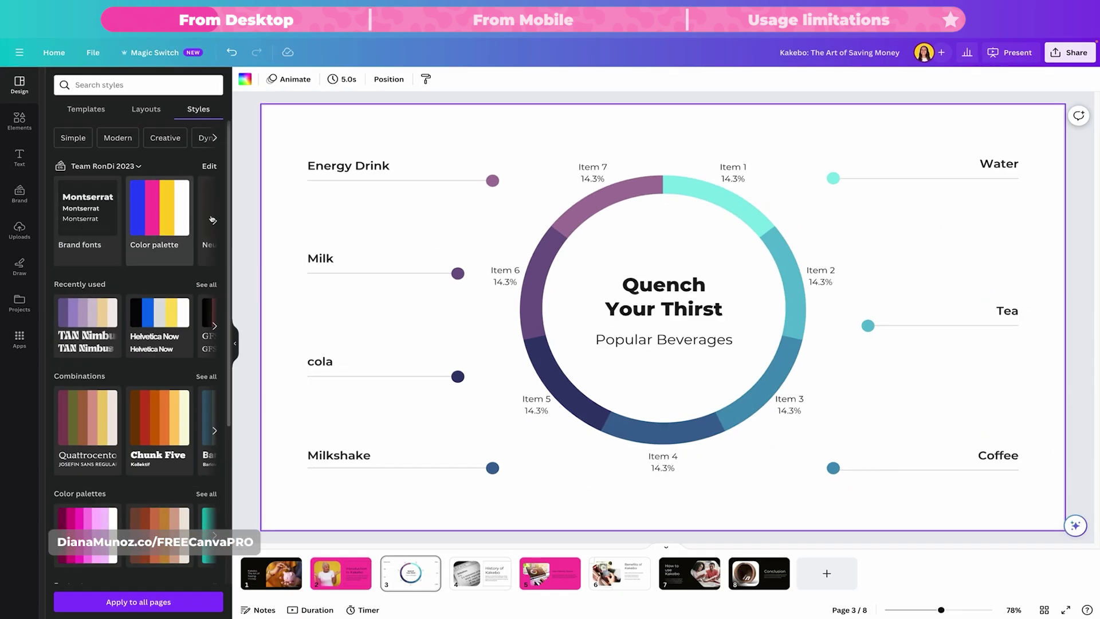
Apply the brand kit's Neutrals palette to page 3 and shuffle its colors to a dark background with light text
left_click(215, 221)
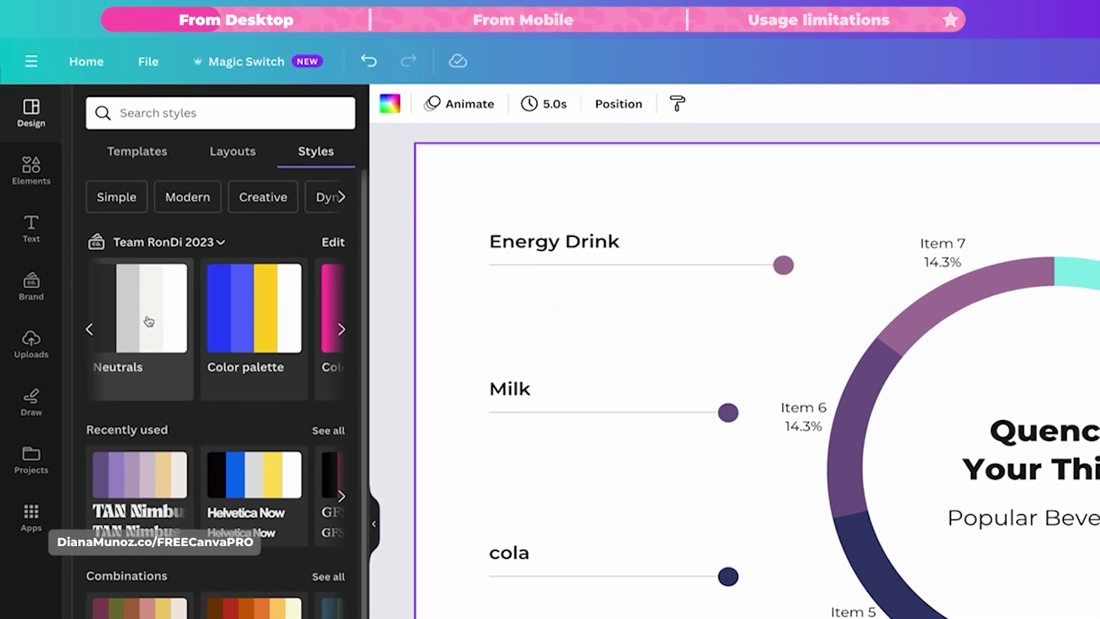
left_click(148, 322)
left_click(145, 308)
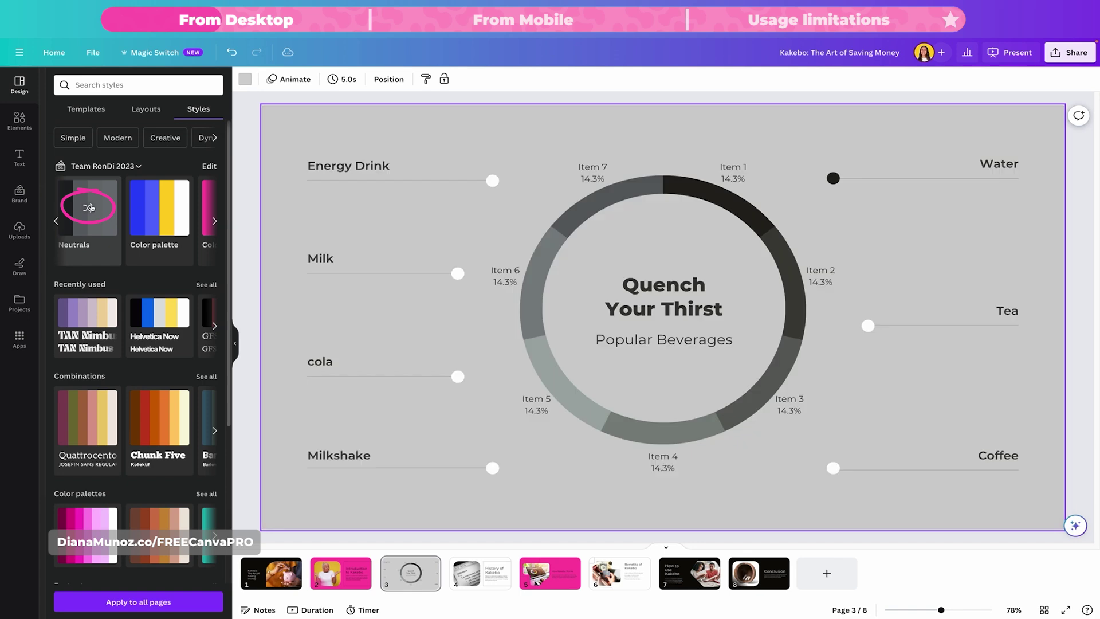
left_click(89, 207)
left_click(89, 207)
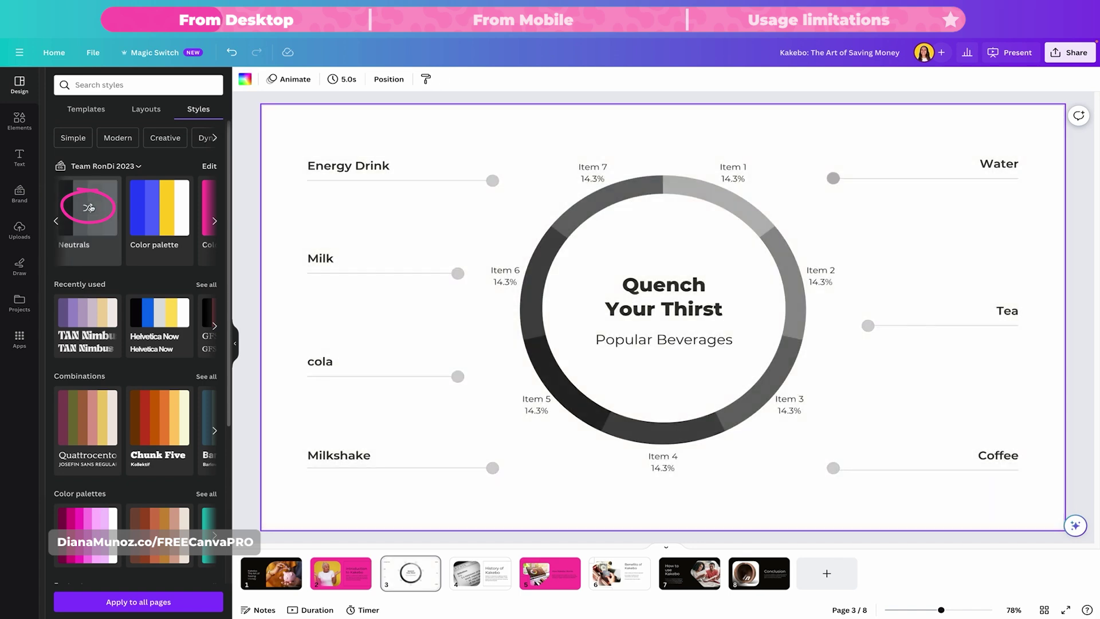
left_click(87, 208)
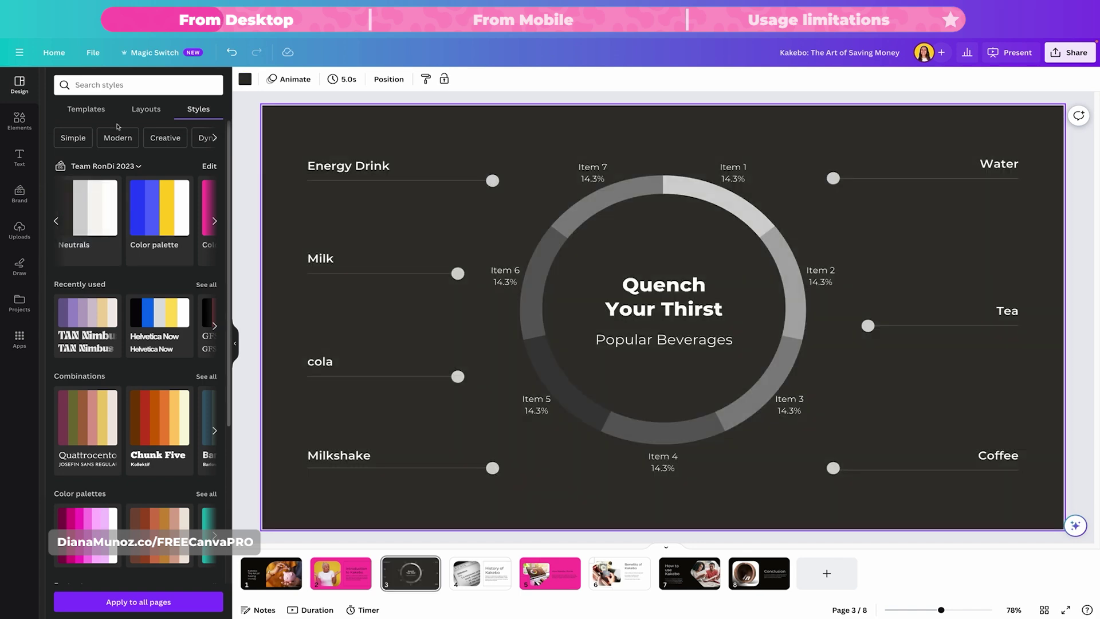
Undo the shuffle to a dark background on page 3 and recolor the ring chart with the document's bright pink
left_click(231, 55)
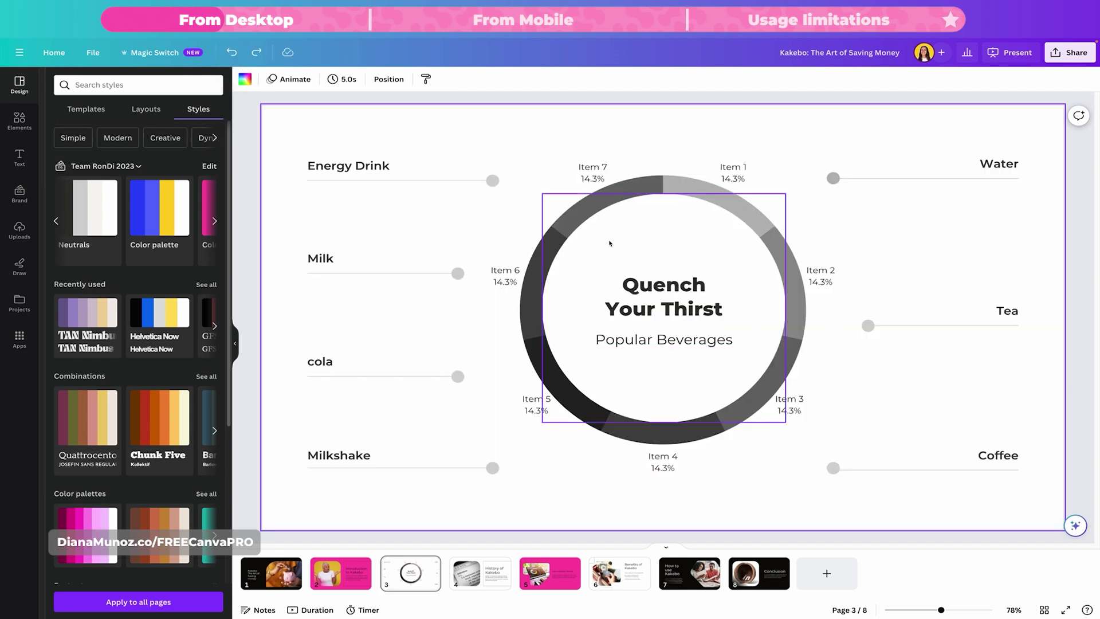
left_click(713, 195)
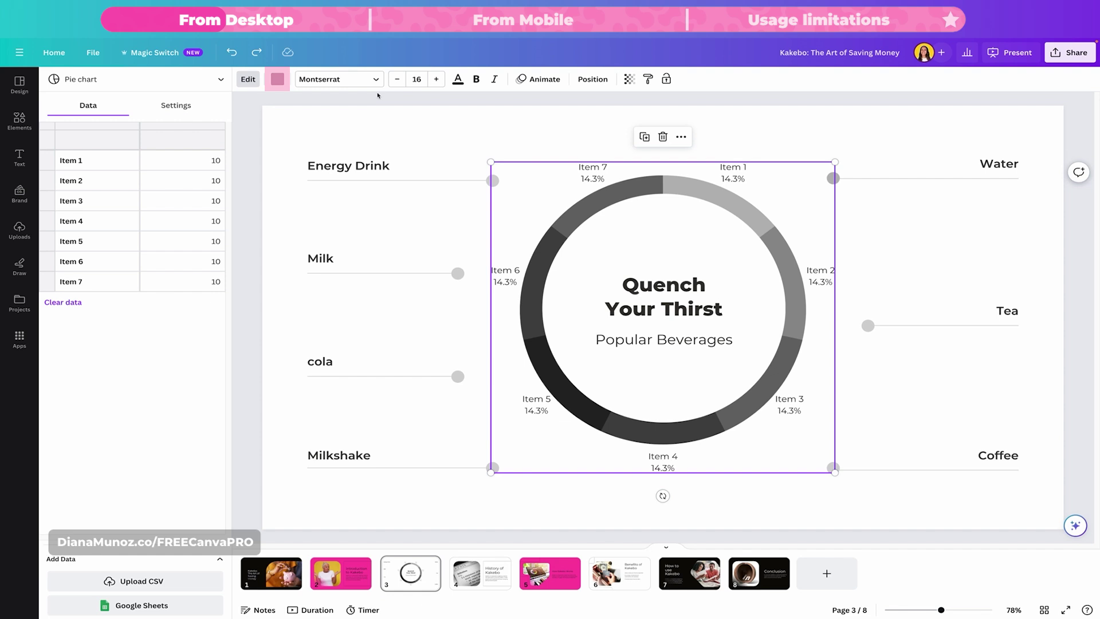
left_click(277, 79)
left_click(63, 167)
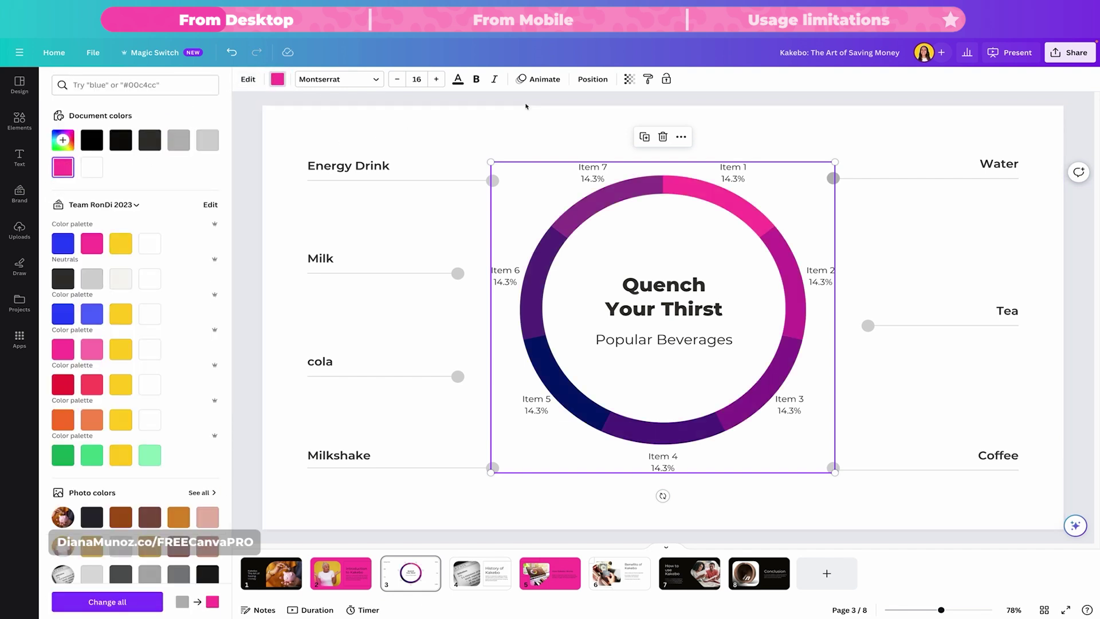
left_click(20, 84)
left_click(410, 573)
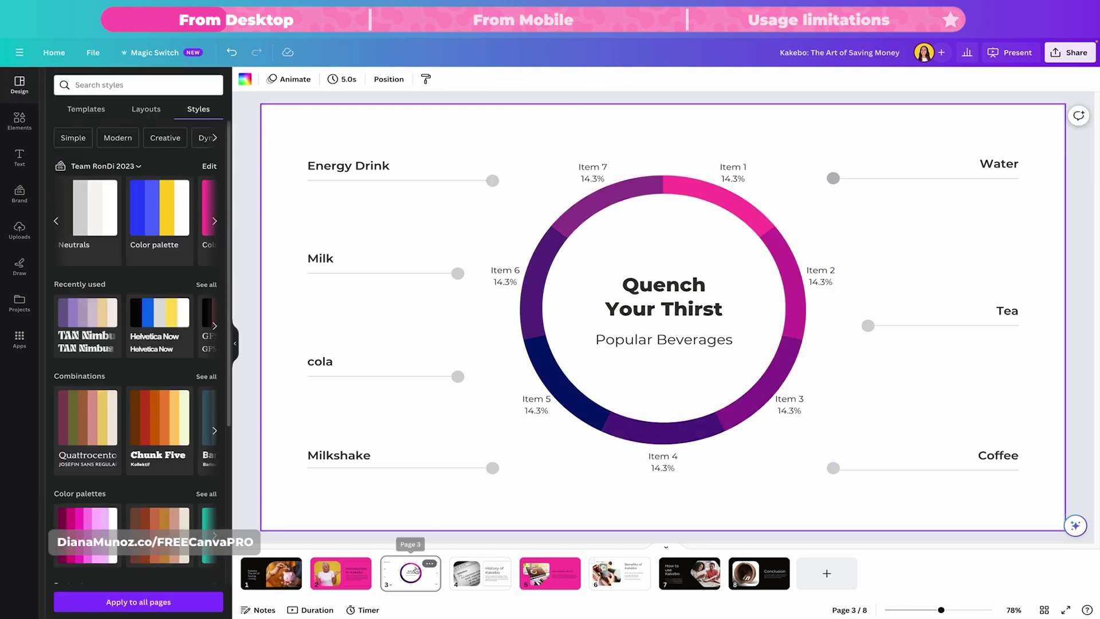
left_click(358, 167)
left_click(704, 215)
left_click(704, 216)
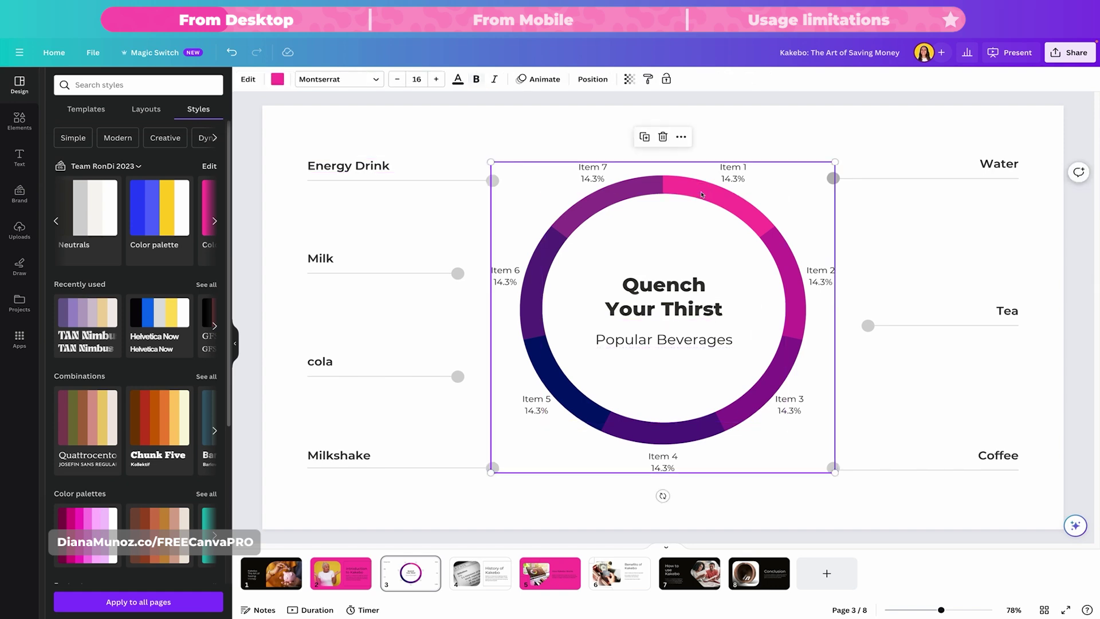
left_click(768, 522)
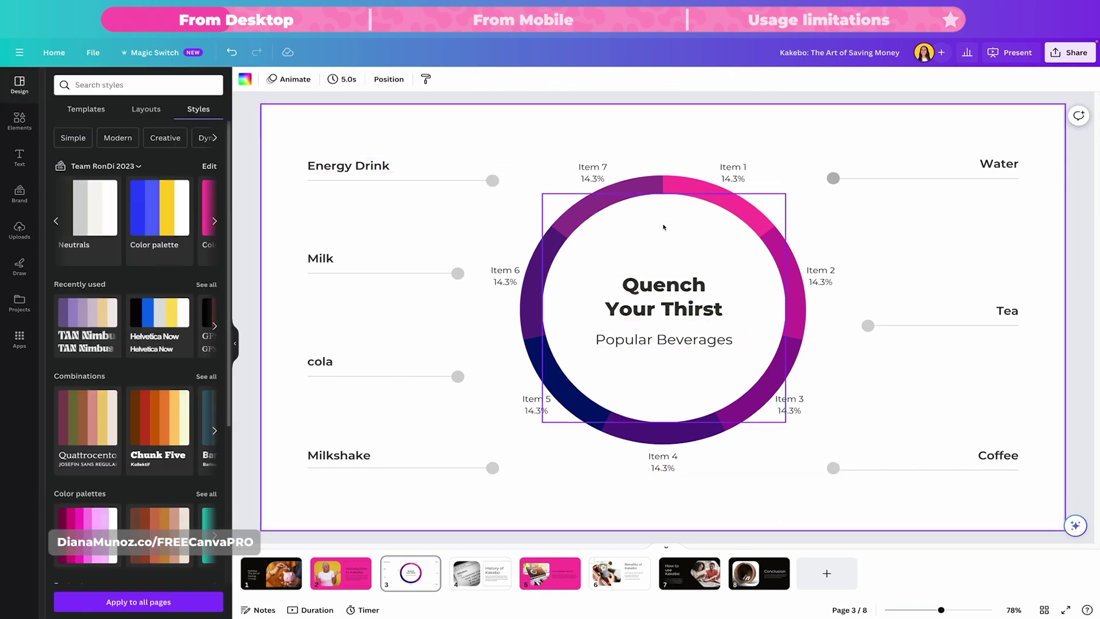
Leave the "saving money" photo results and browse the elements library to the full collection of charts
left_click(20, 121)
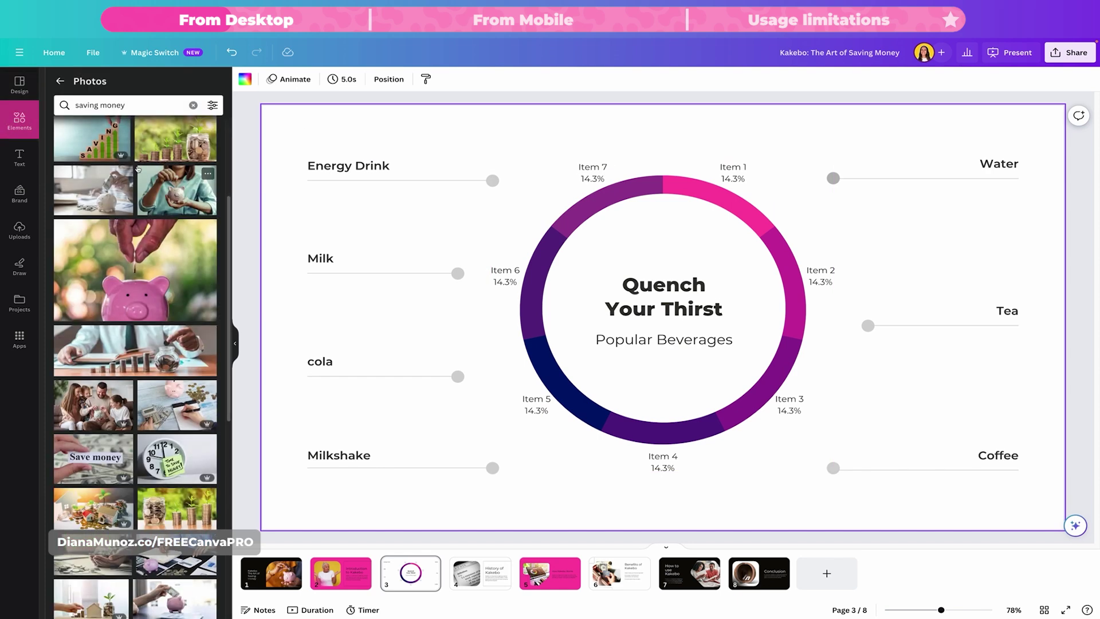
left_click(61, 81)
scroll(164, 356, "down", 10)
scroll(115, 361, "up", 5)
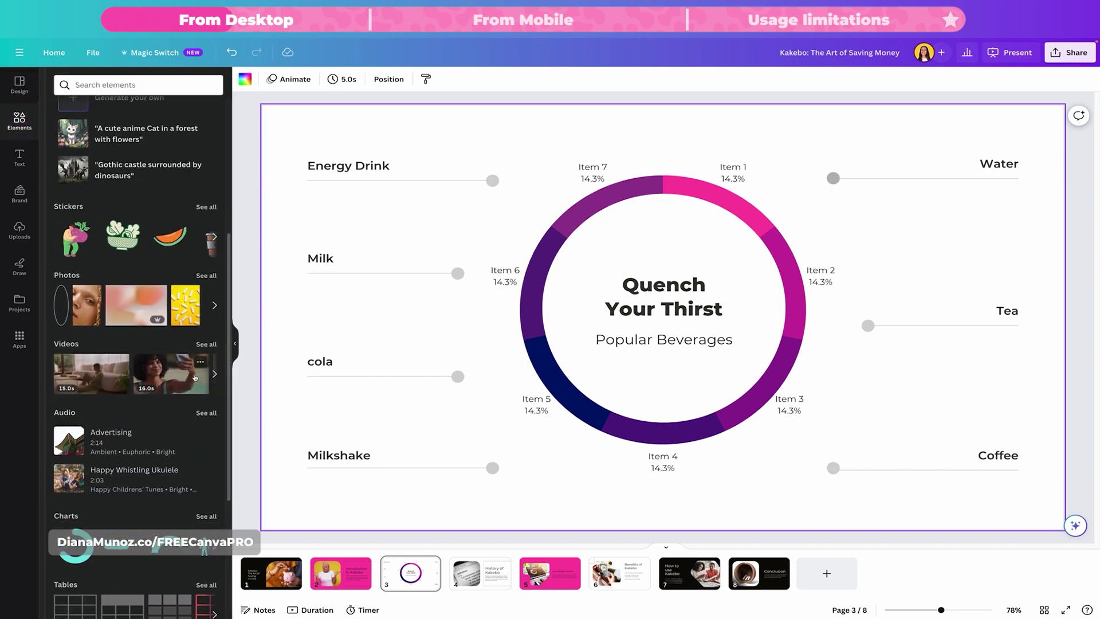
scroll(72, 362, "down", 3)
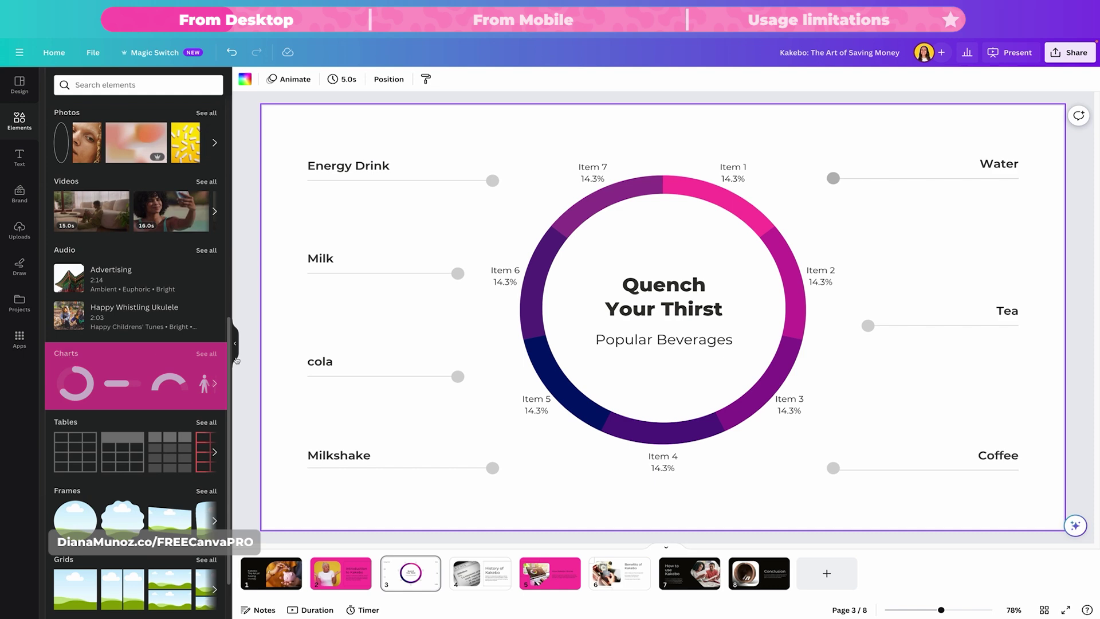
left_click(206, 353)
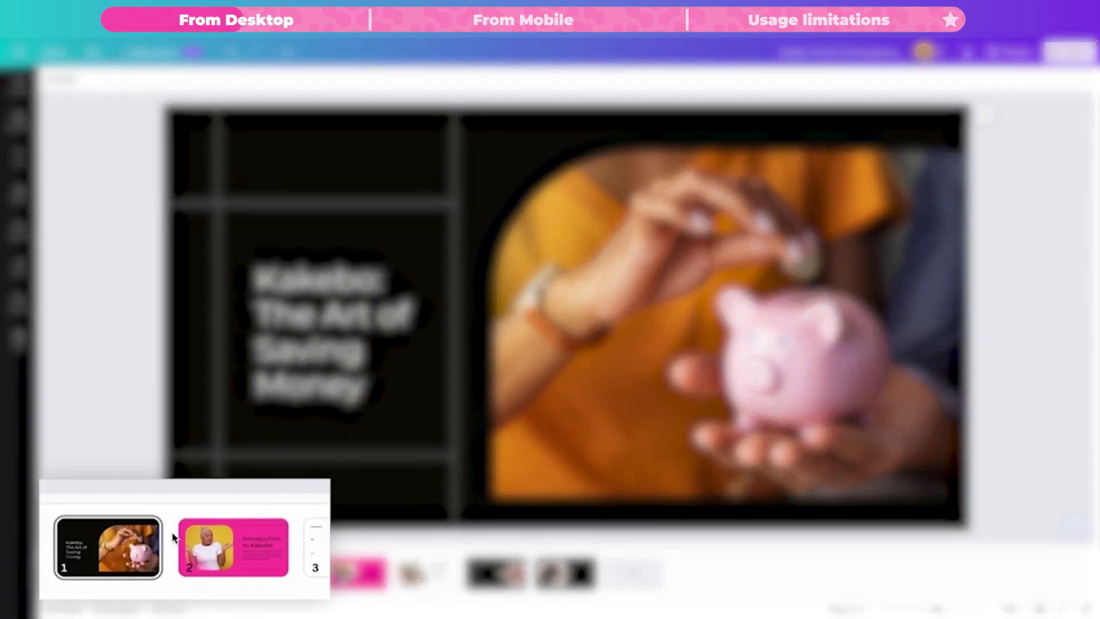
Preview the change from page 1 to page 2 in full screen and return to the editor
mouse_move(174, 539)
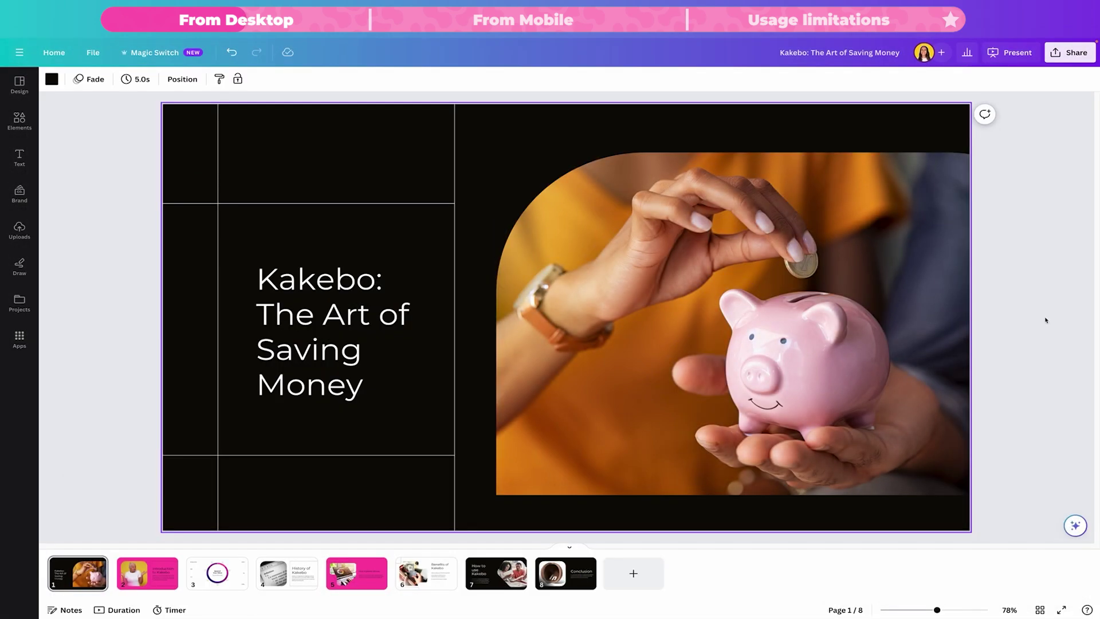
left_click(1061, 610)
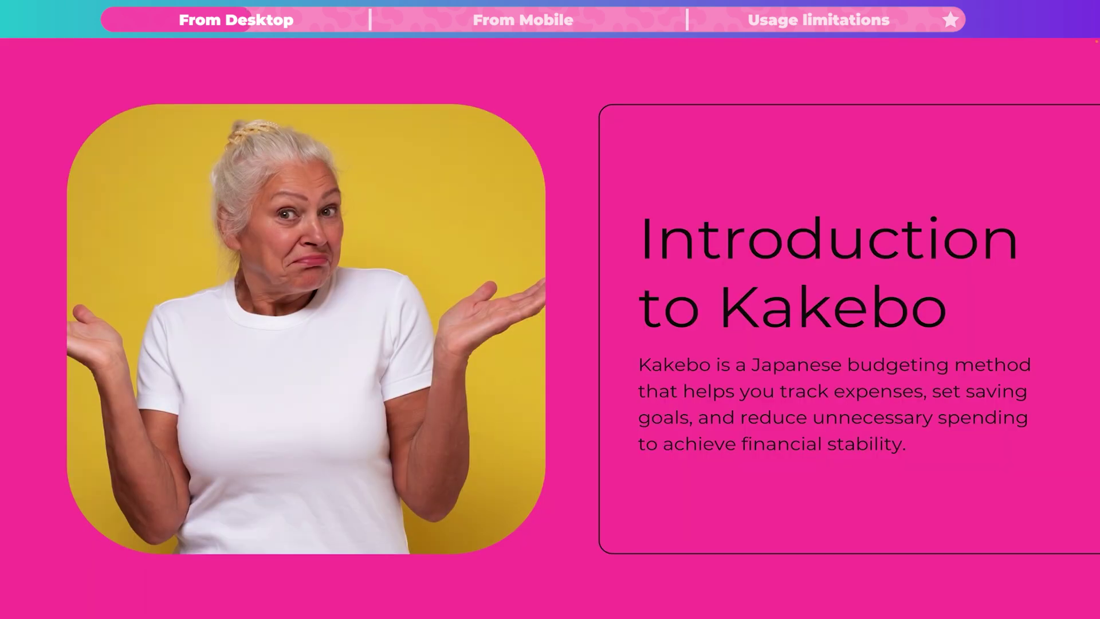
key("Escape")
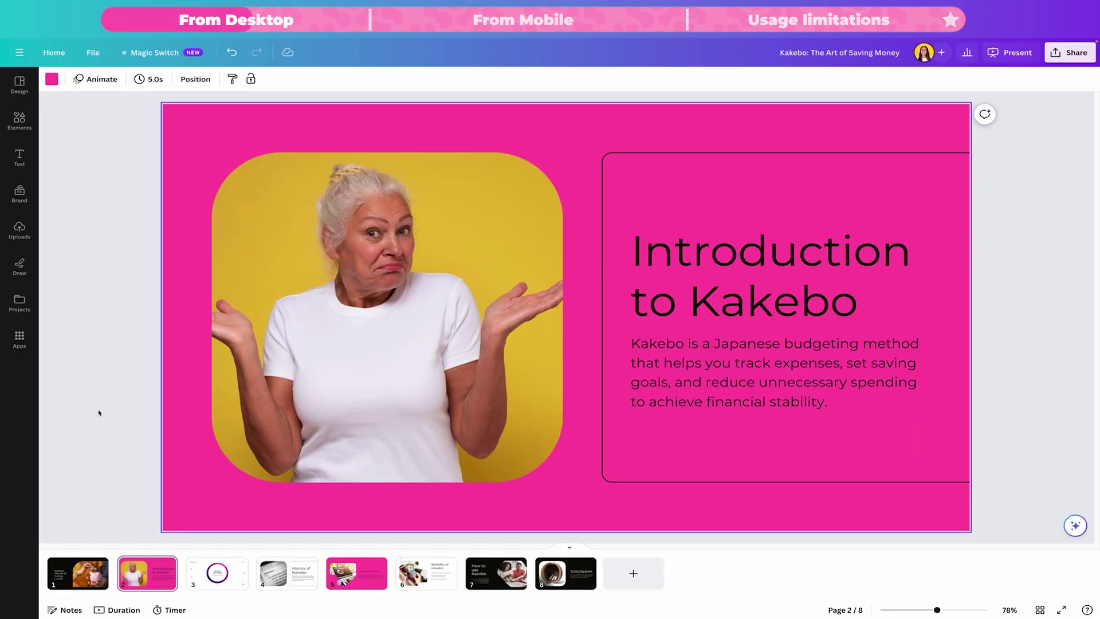
Add a Circle Wipe transition between pages 1 and 2 and apply it between all pages
mouse_move(112, 567)
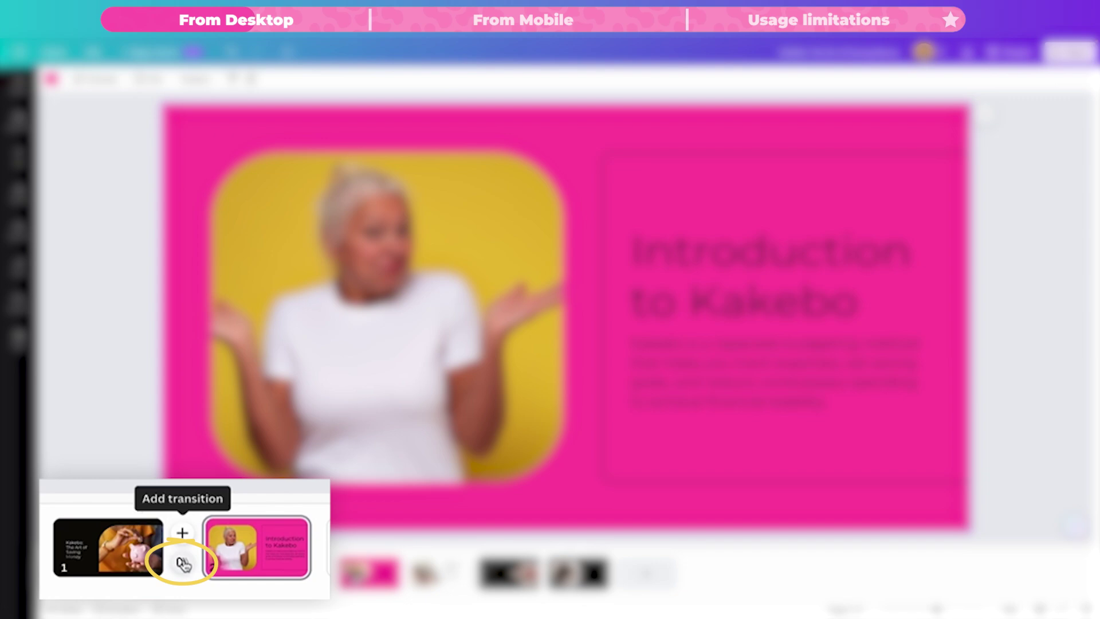
left_click(182, 563)
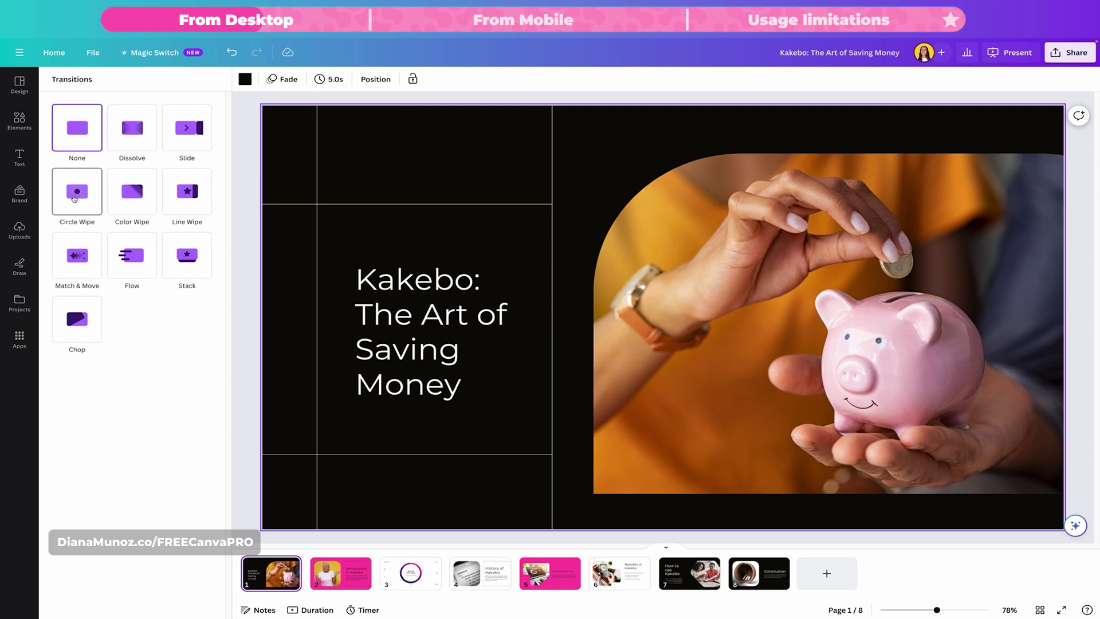
left_click(73, 198)
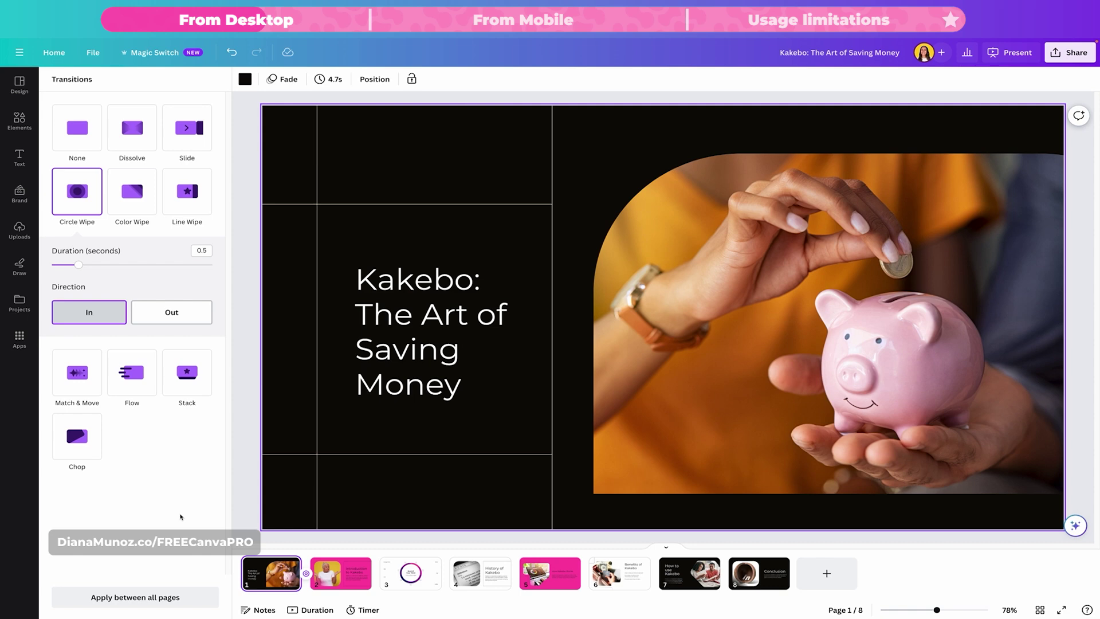
left_click(162, 598)
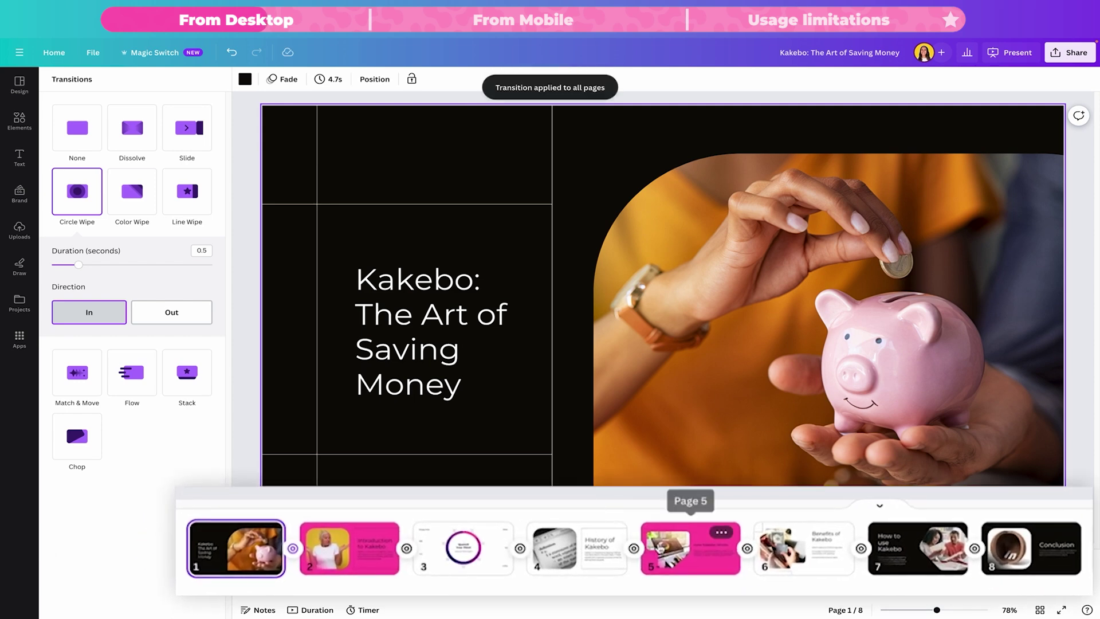